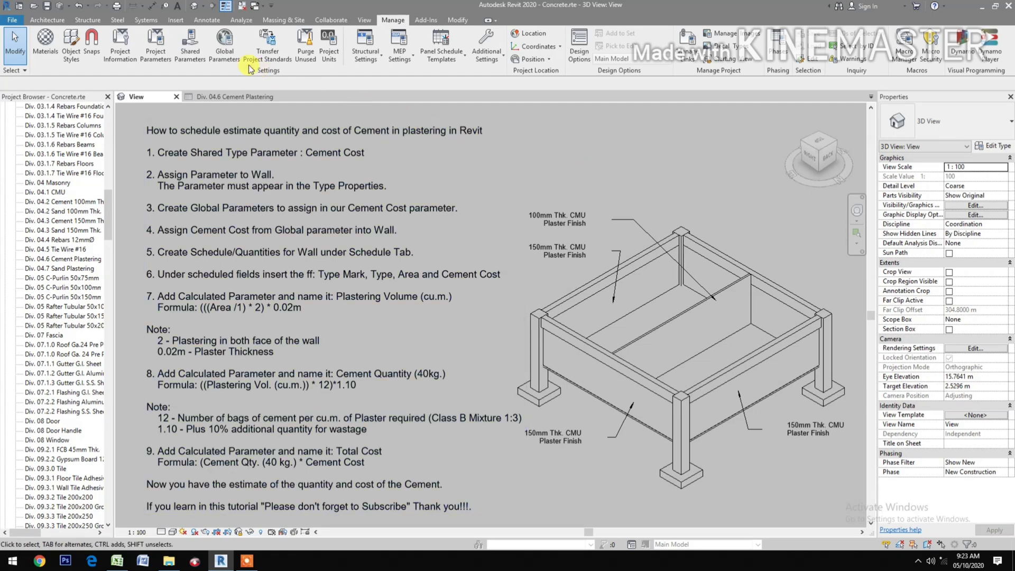
Create a shared parameter named Cement Cost of type Currency in the Tutorial parameter group
{"action": "left_click", "coordinate": [186, 69]}
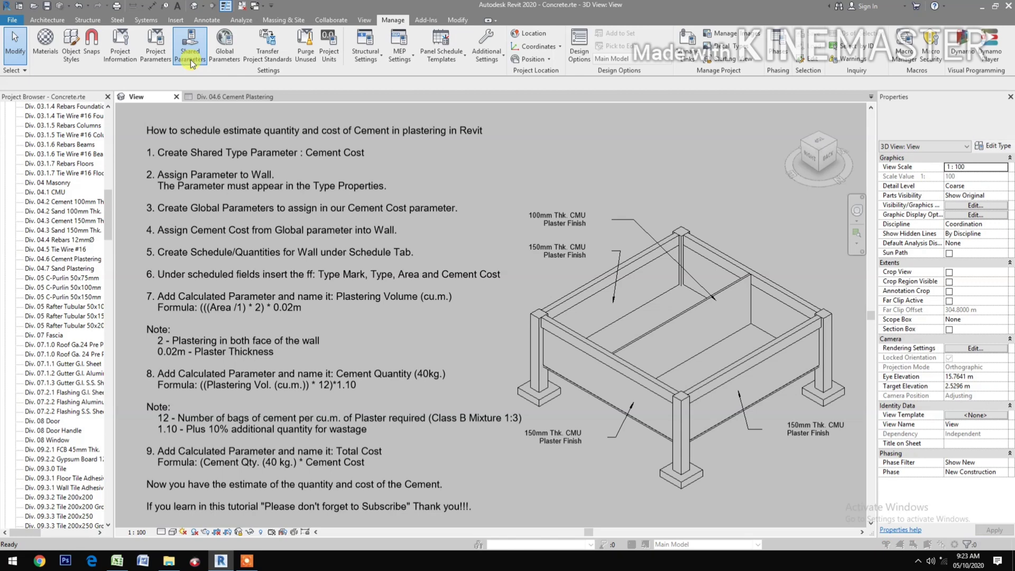
{"action": "left_click", "coordinate": [606, 245]}
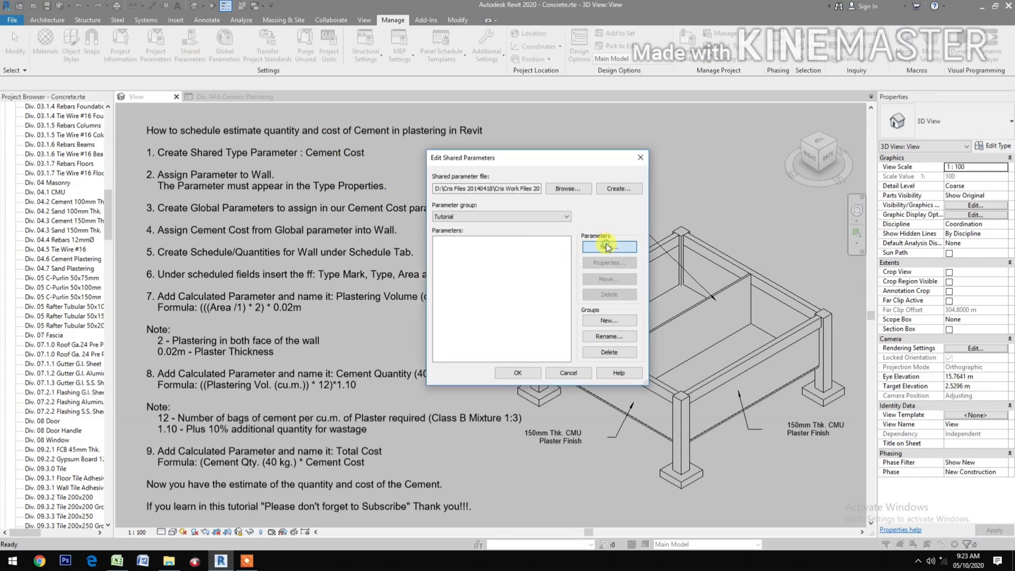
{"action": "type", "text": "Cement Cost"}
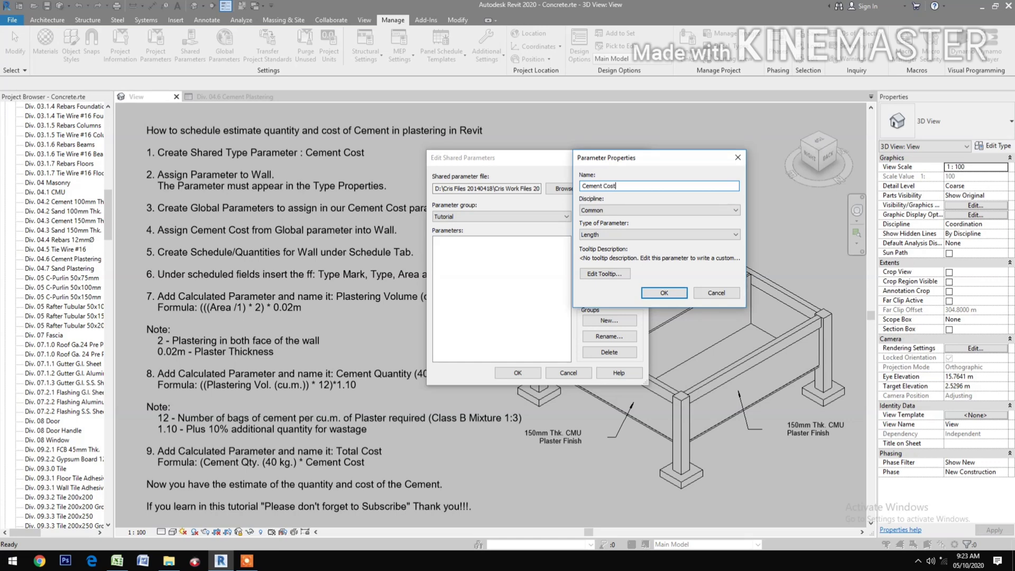
{"action": "left_click", "coordinate": [620, 233]}
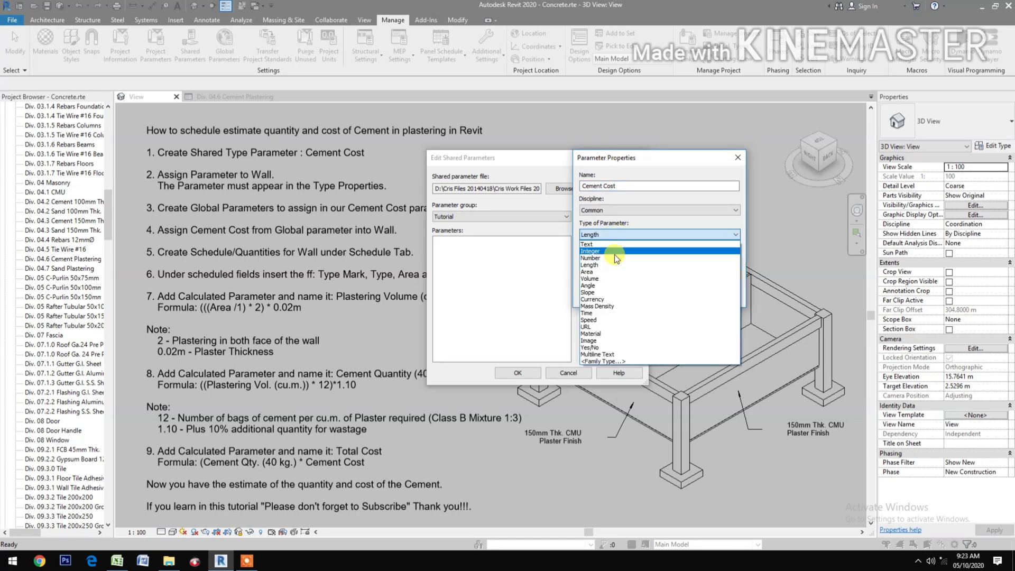
{"action": "left_click", "coordinate": [612, 299]}
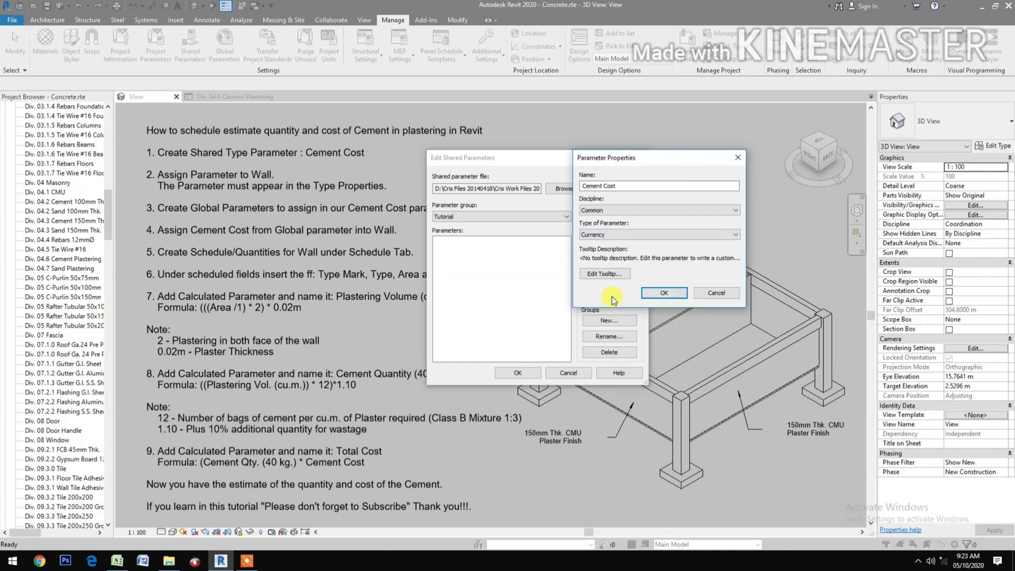
{"action": "left_click", "coordinate": [645, 294]}
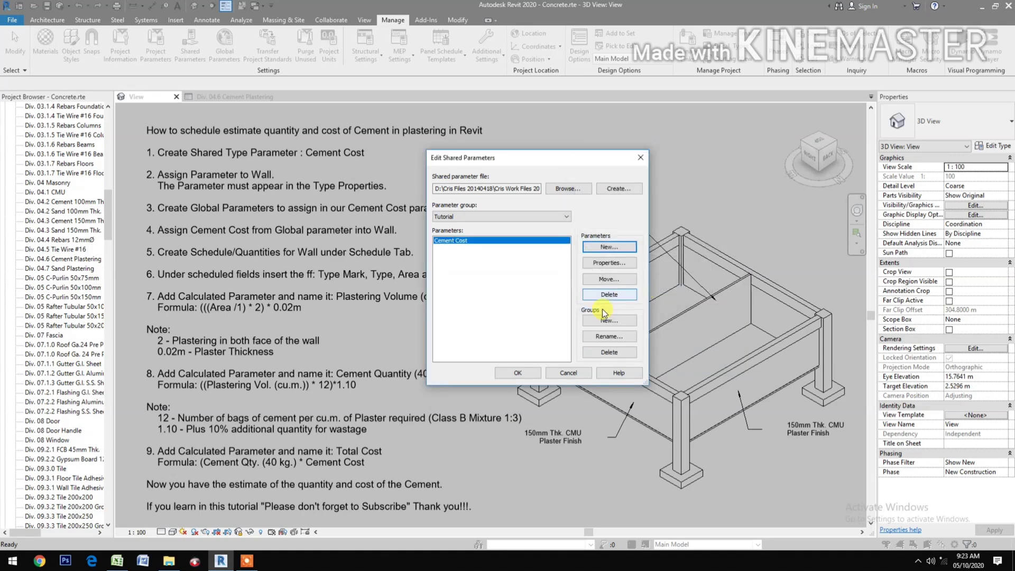
{"action": "left_click", "coordinate": [520, 373]}
Add a new project parameter based on the shared parameter Cement Cost
{"action": "left_click", "coordinate": [167, 53]}
{"action": "left_click", "coordinate": [410, 207]}
{"action": "left_click", "coordinate": [328, 269]}
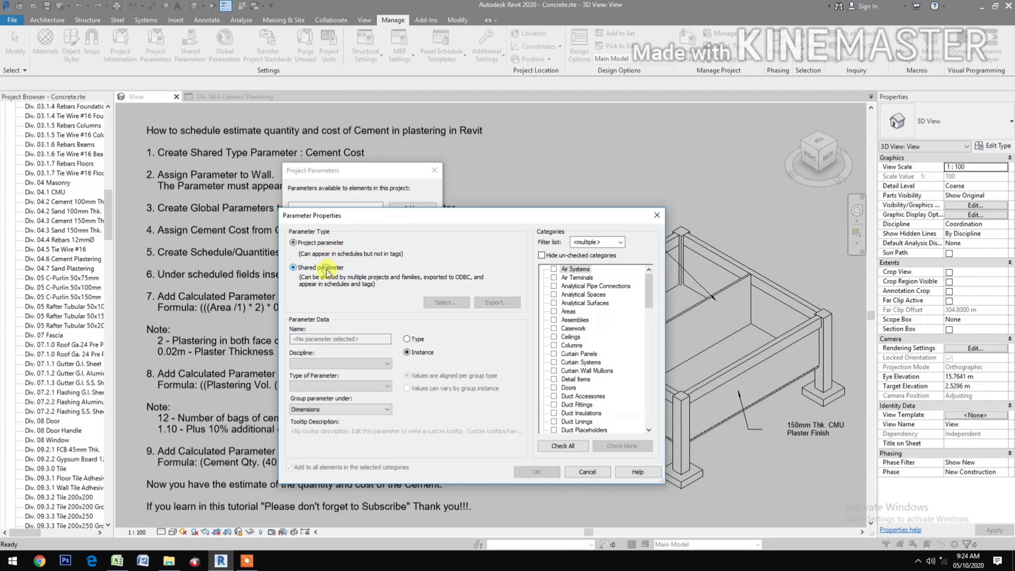
{"action": "left_click", "coordinate": [444, 302]}
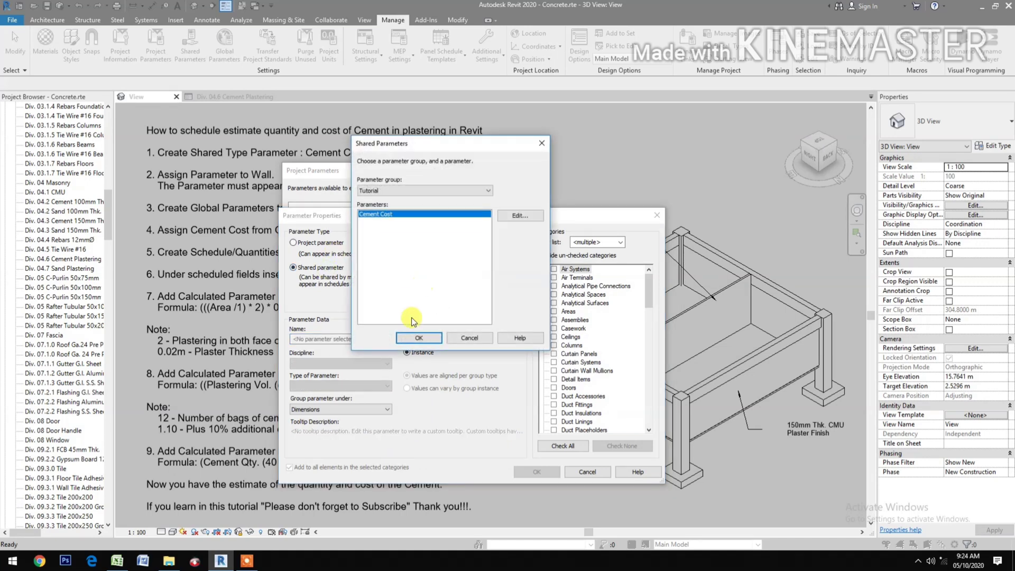
{"action": "left_click", "coordinate": [413, 338]}
Make the Cement Cost project parameter a type parameter grouped under Identity Data and assign it to the Walls category
{"action": "left_click", "coordinate": [407, 339]}
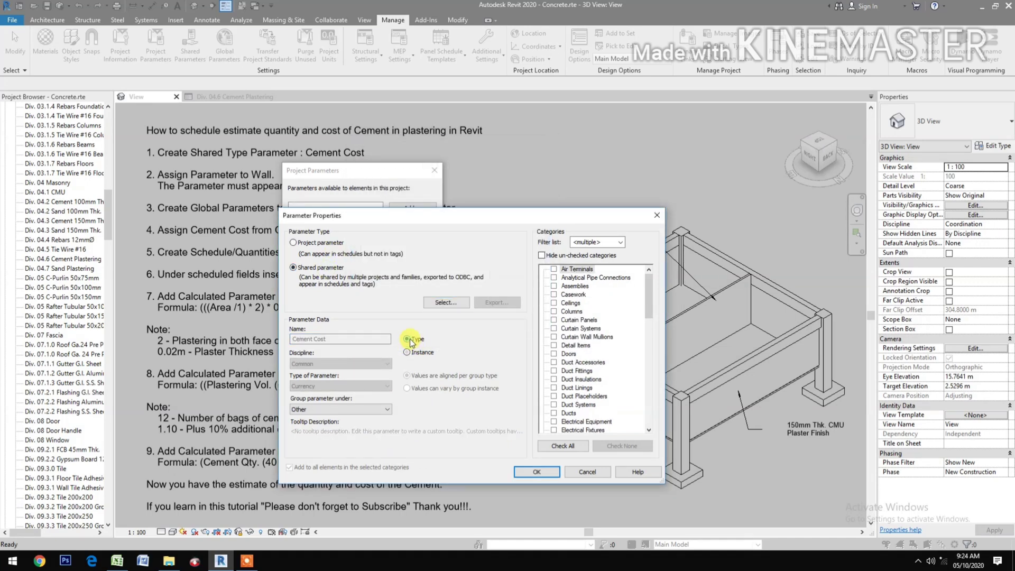
{"action": "left_click", "coordinate": [328, 411]}
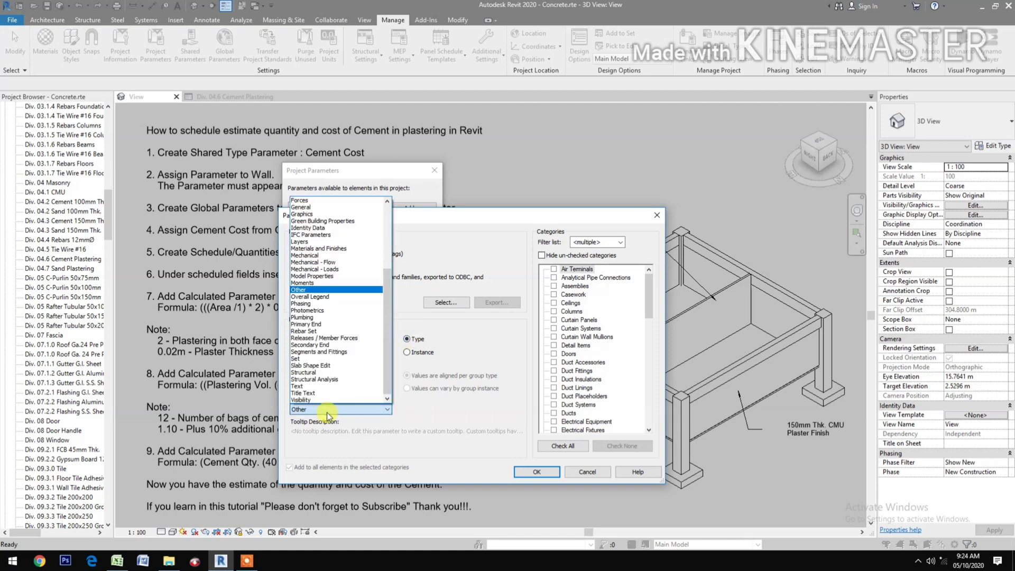
{"action": "left_click", "coordinate": [308, 228]}
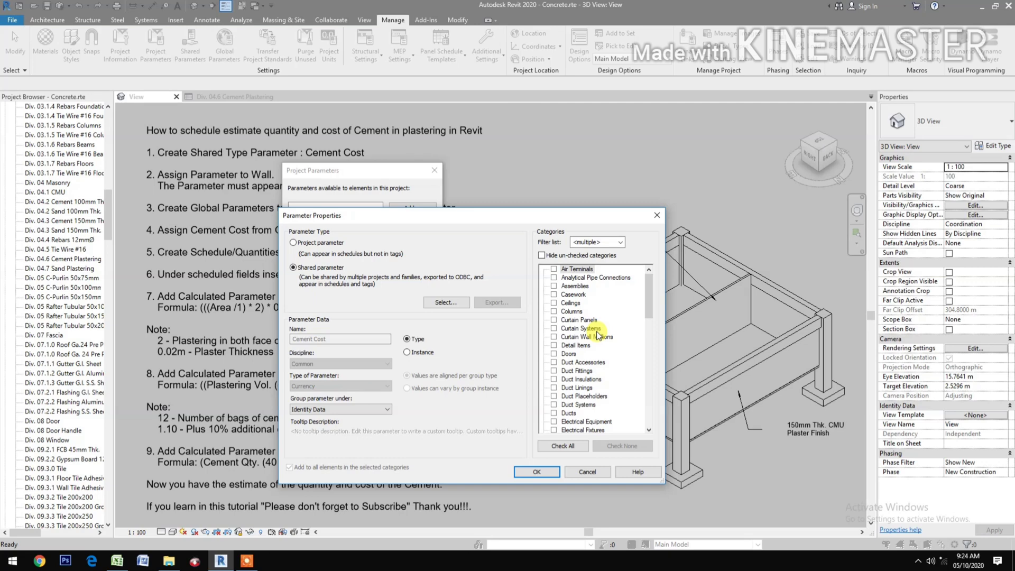
{"action": "scroll", "coordinate": [597, 336], "scroll_direction": "down", "scroll_amount": 6}
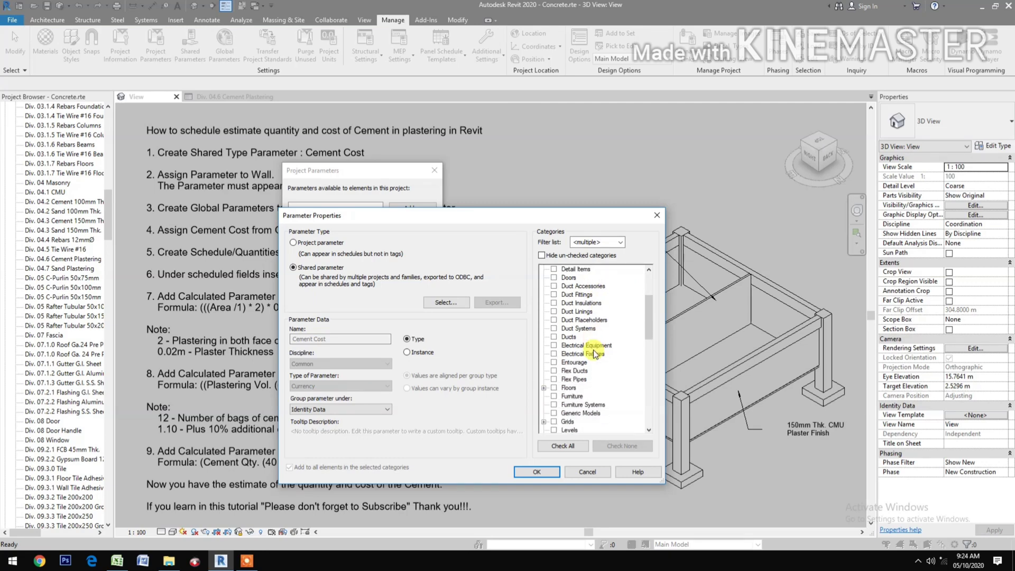
{"action": "scroll", "coordinate": [591, 429], "scroll_direction": "down", "scroll_amount": 8}
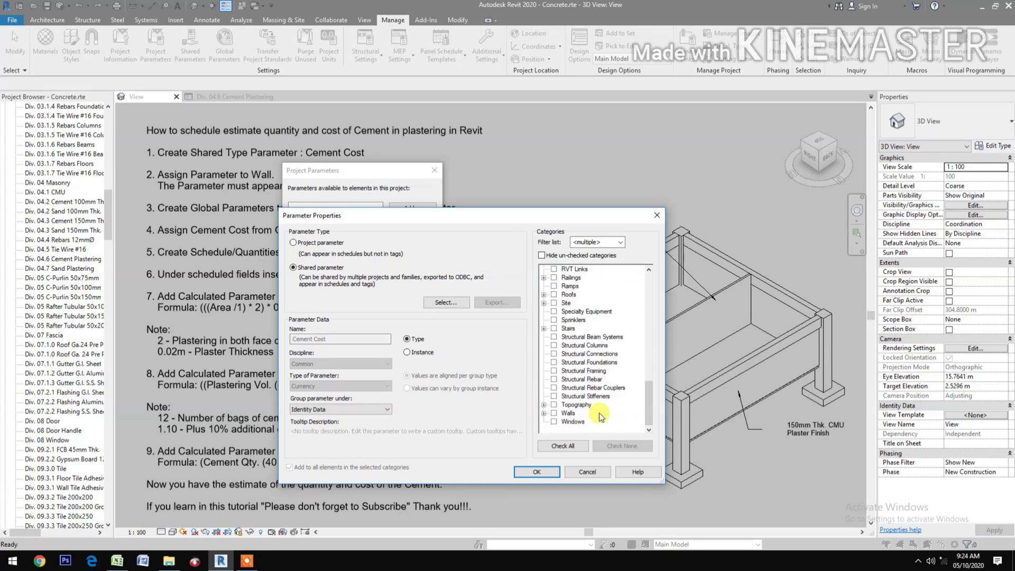
{"action": "left_click", "coordinate": [555, 414]}
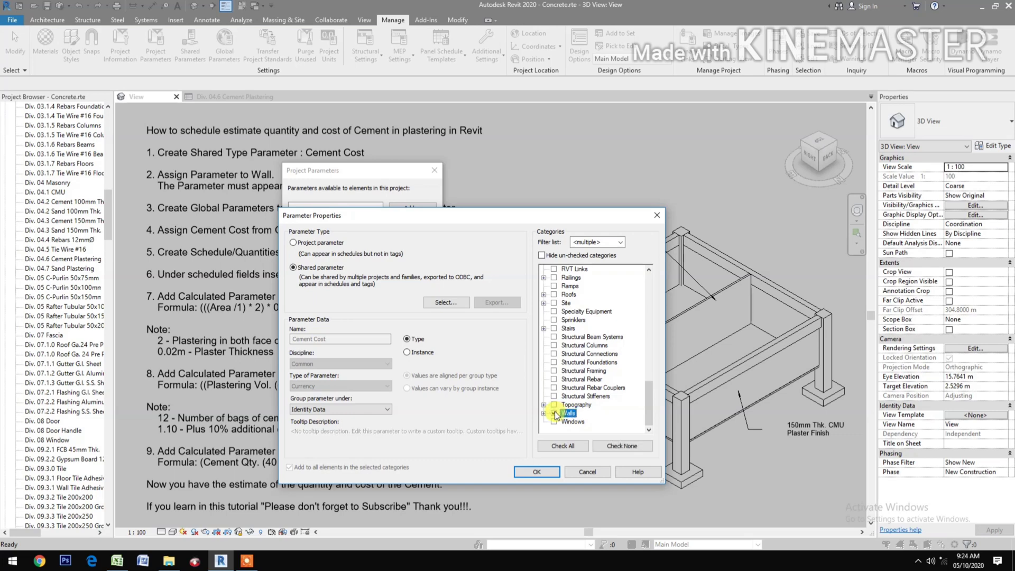
{"action": "left_click", "coordinate": [533, 471]}
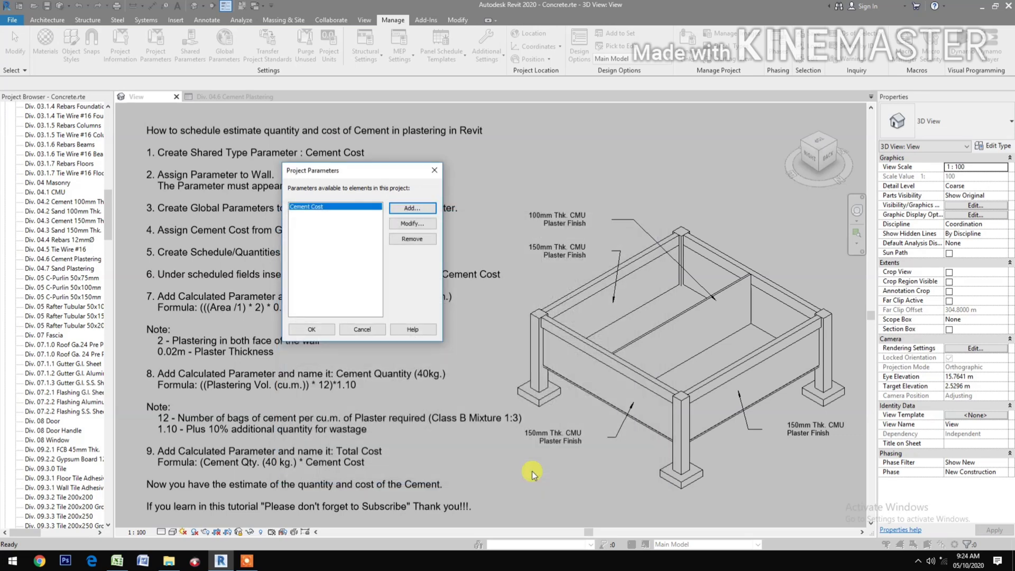
{"action": "left_click", "coordinate": [324, 333]}
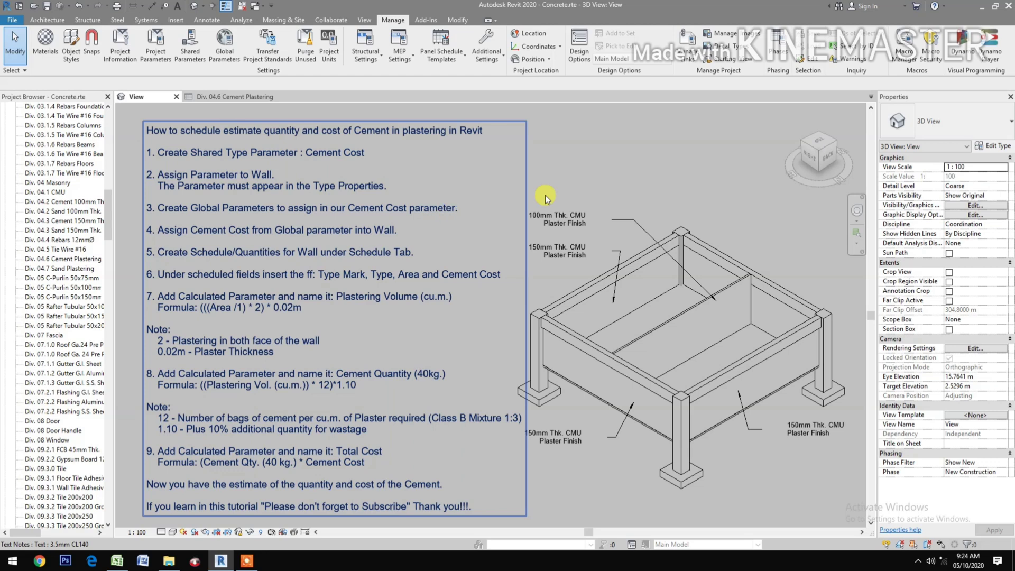
Create a global parameter named Cement Cost of type Currency, grouped under Identity Data
{"action": "left_click", "coordinate": [231, 53]}
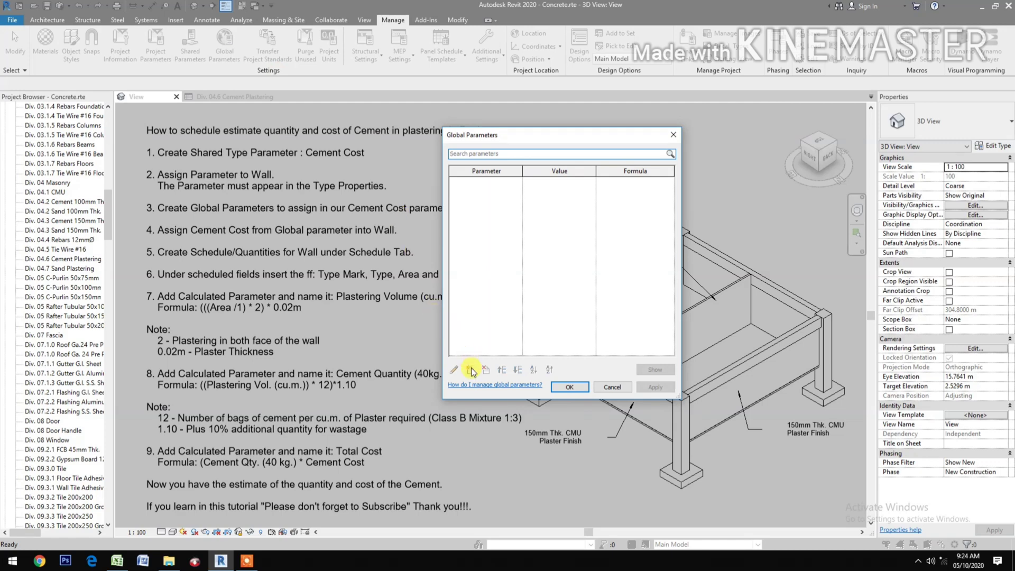
{"action": "left_click", "coordinate": [470, 371]}
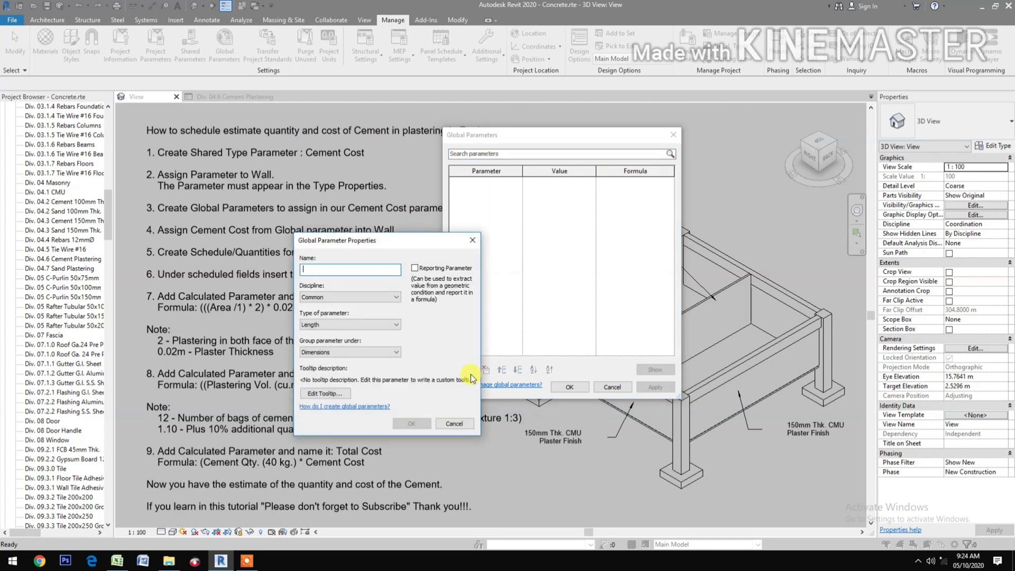
{"action": "type", "text": "Cement Cost"}
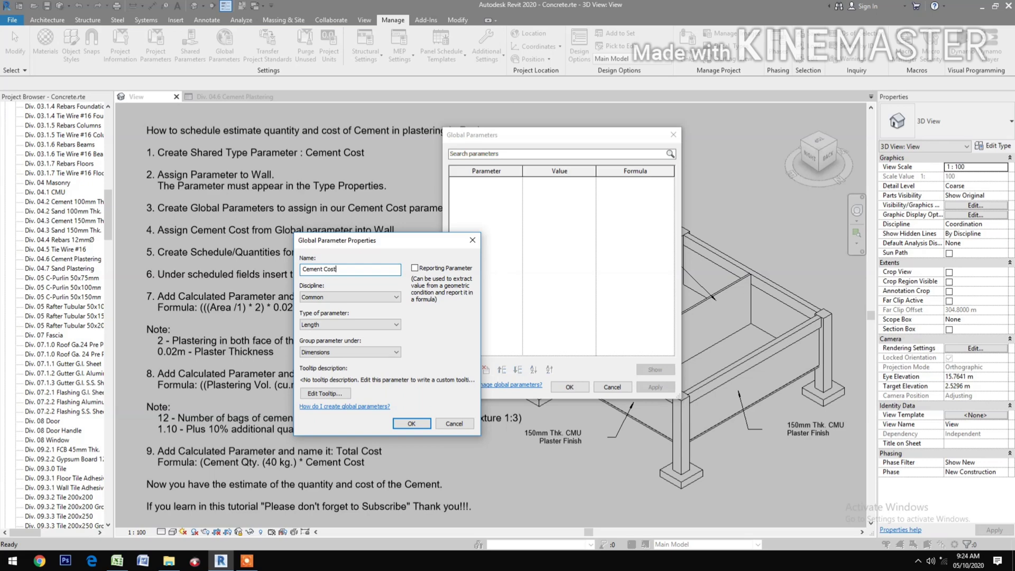
{"action": "left_click", "coordinate": [354, 325]}
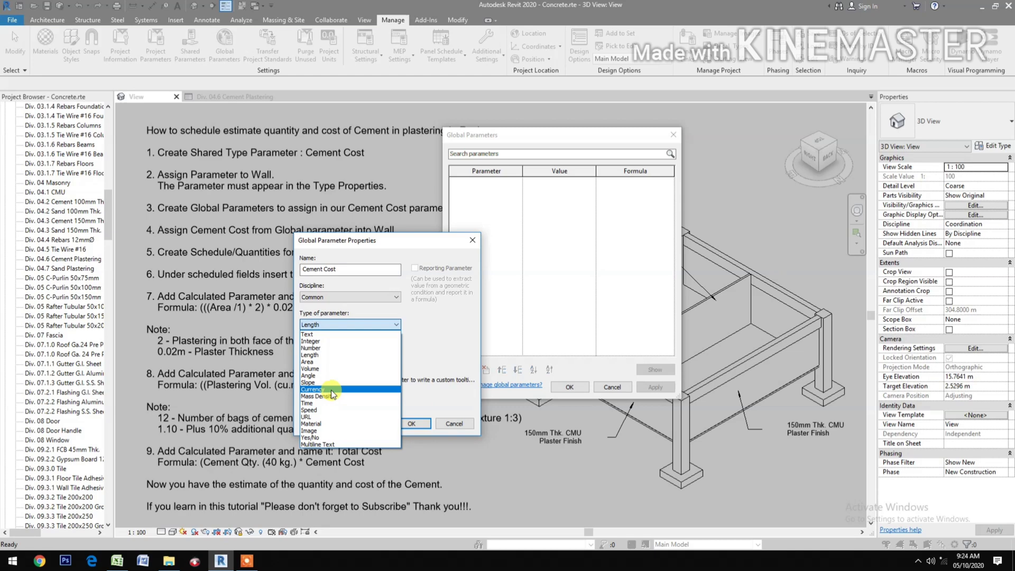
{"action": "left_click", "coordinate": [331, 389]}
{"action": "left_click", "coordinate": [346, 354]}
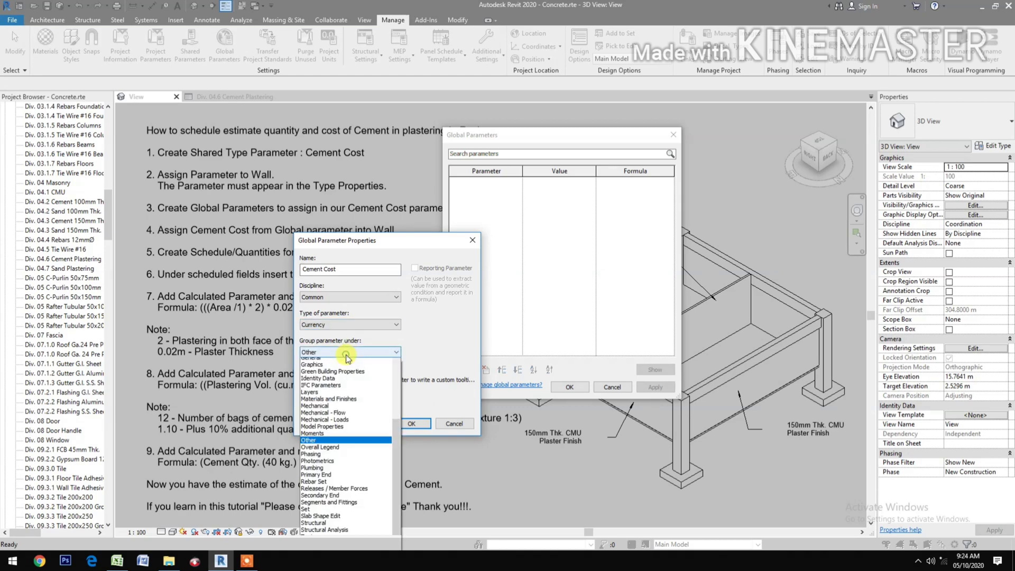
{"action": "scroll", "coordinate": [347, 359], "scroll_direction": "up", "scroll_amount": 1}
{"action": "left_click", "coordinate": [341, 389]}
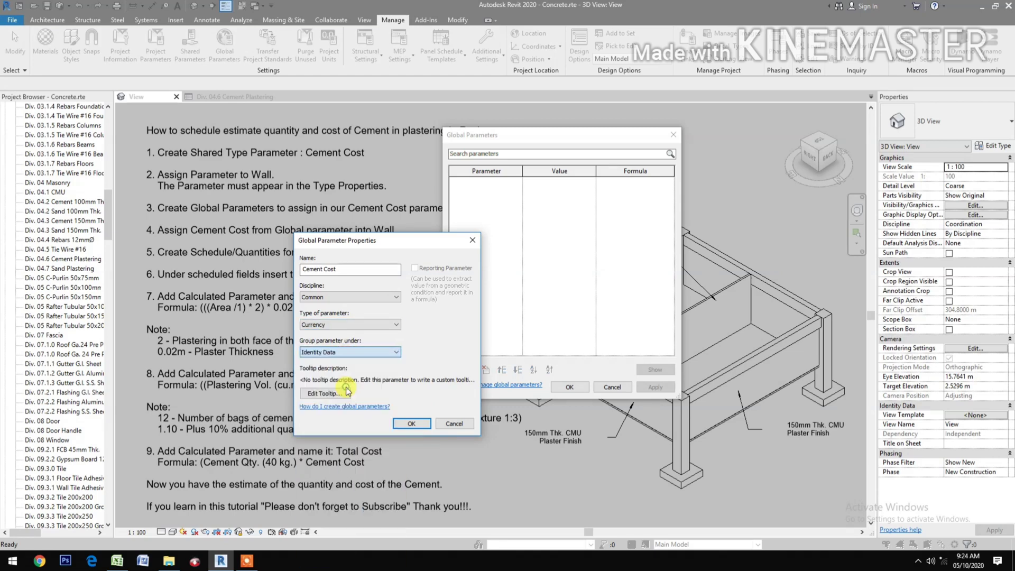
{"action": "left_click", "coordinate": [411, 423]}
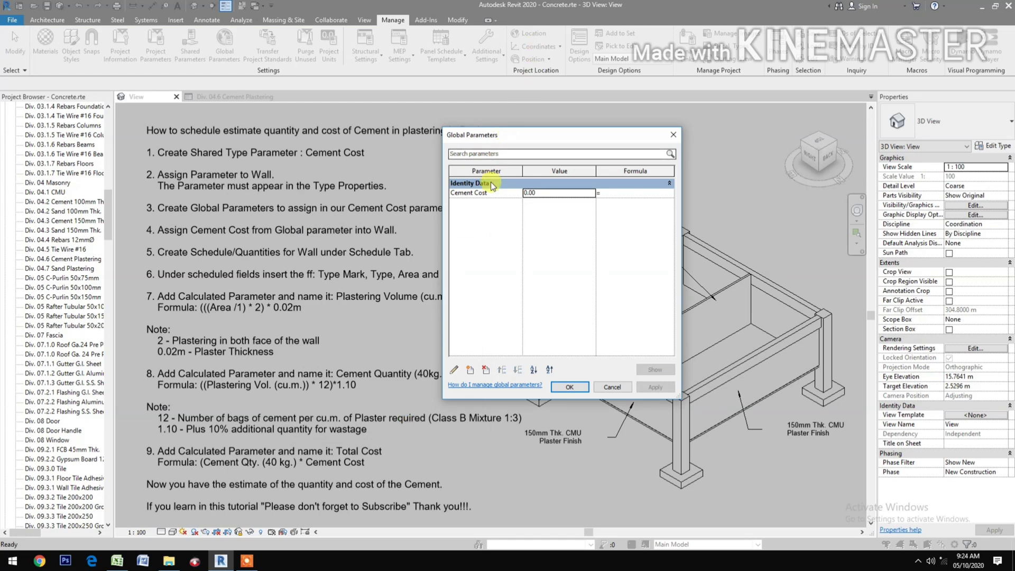
Set the Cement Cost global parameter's value to 270 and apply it
{"action": "left_click", "coordinate": [550, 194]}
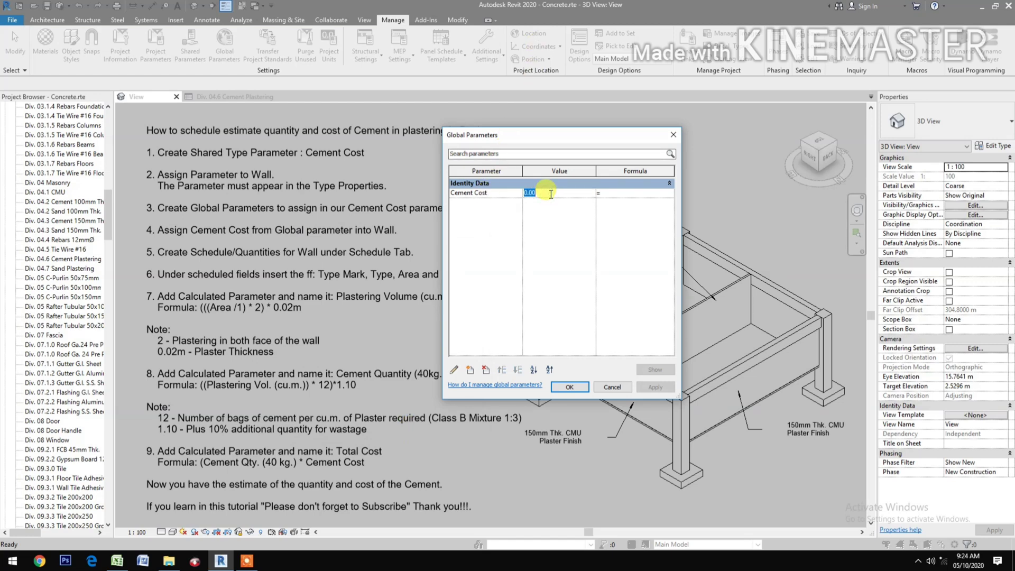
{"action": "type", "text": "270"}
{"action": "left_click", "coordinate": [656, 387]}
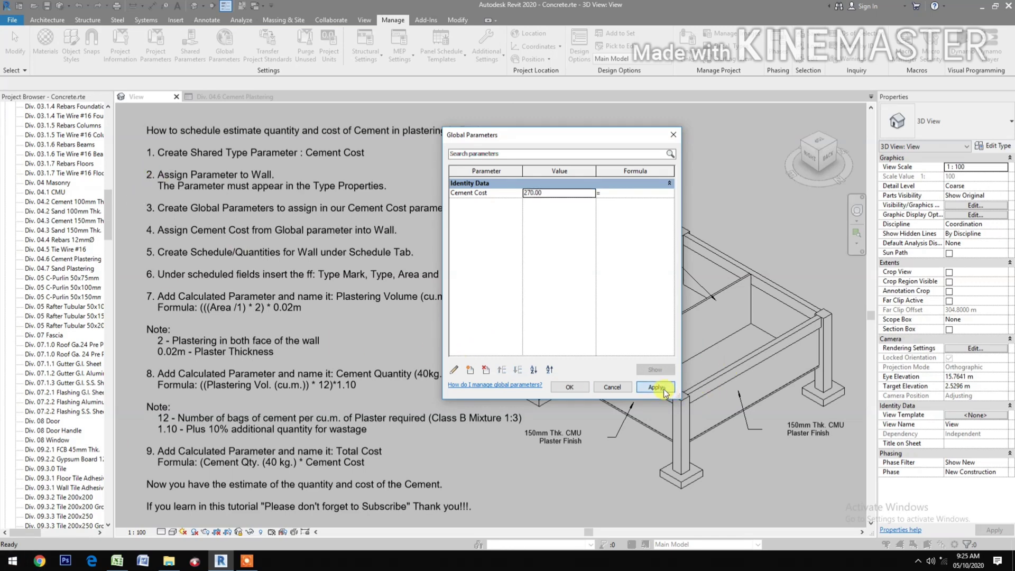
{"action": "left_click", "coordinate": [569, 388]}
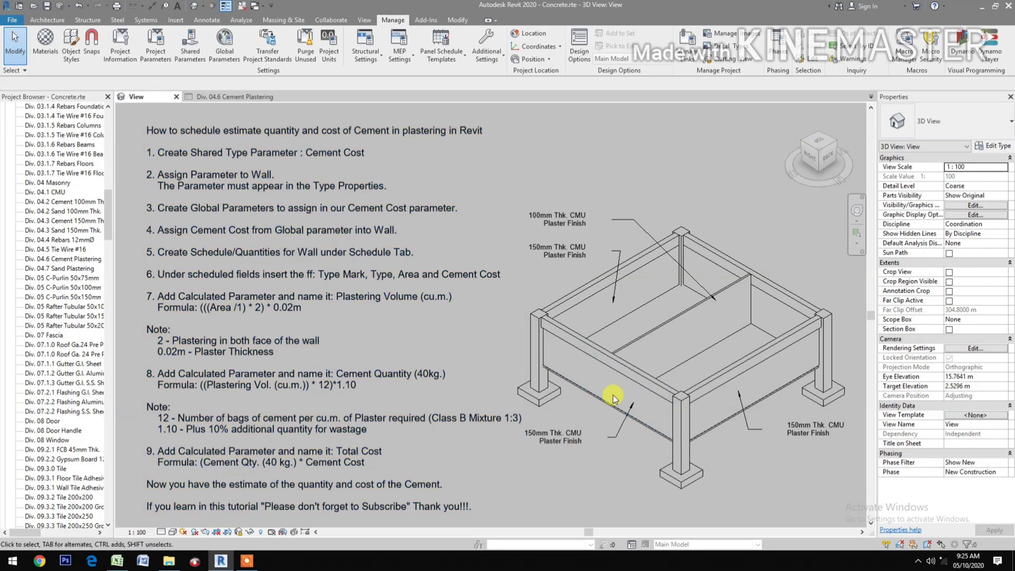
Associate the Cement Cost type parameter of the 150mm Thk. CMU Plaster Finish wall with the Cement Cost global parameter
{"action": "left_click", "coordinate": [612, 411]}
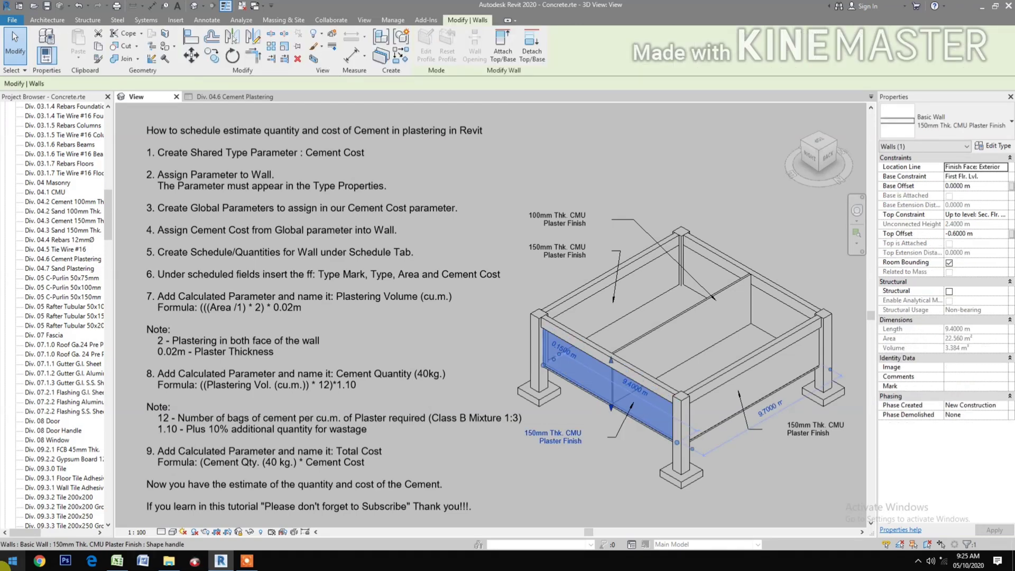
{"action": "left_click", "coordinate": [1001, 146]}
{"action": "scroll", "coordinate": [665, 307], "scroll_direction": "down", "scroll_amount": 1}
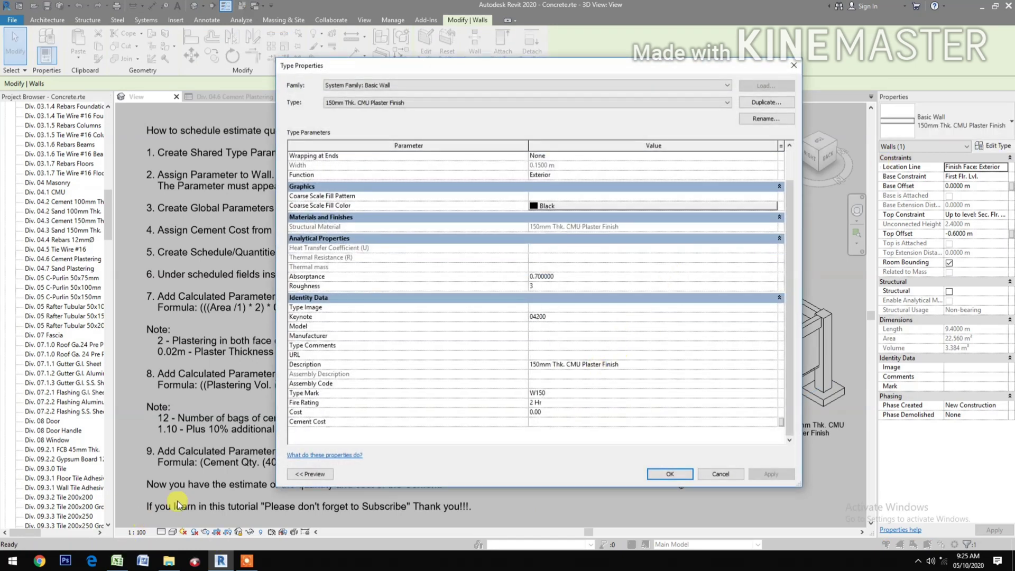
{"action": "left_click", "coordinate": [781, 423]}
{"action": "left_click", "coordinate": [570, 184]}
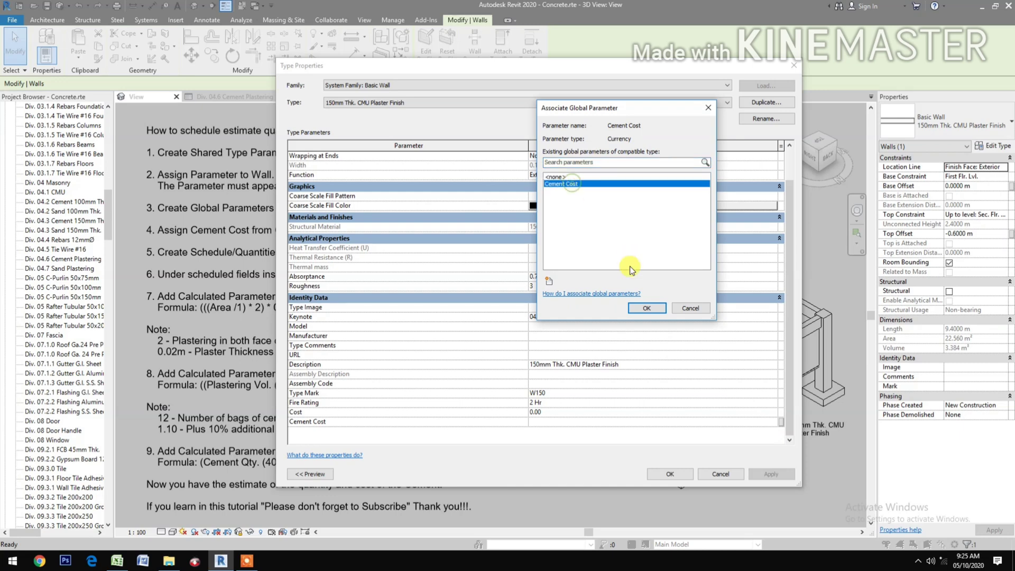
{"action": "left_click", "coordinate": [646, 308]}
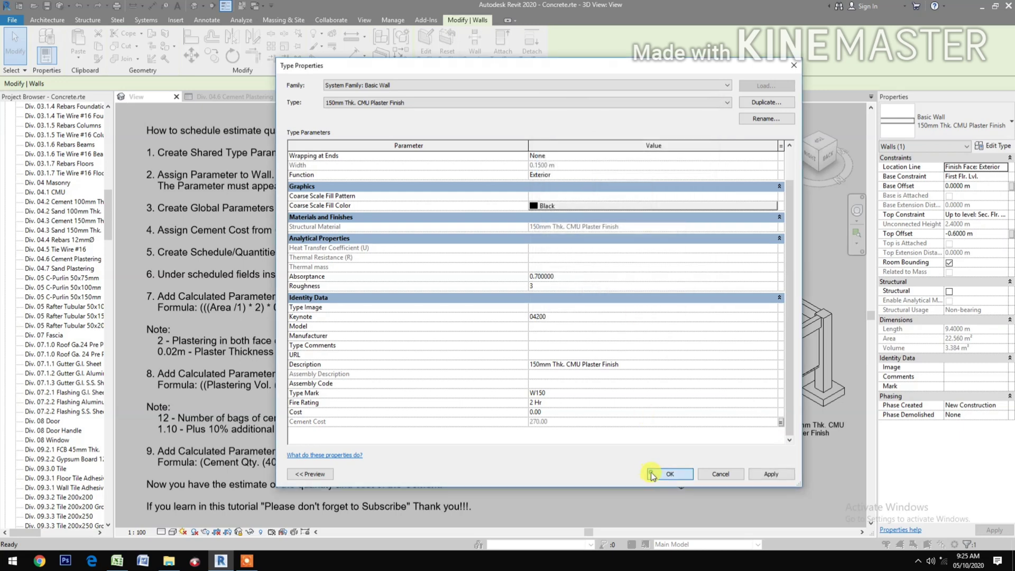
{"action": "left_click", "coordinate": [652, 474]}
{"action": "left_click", "coordinate": [592, 487]}
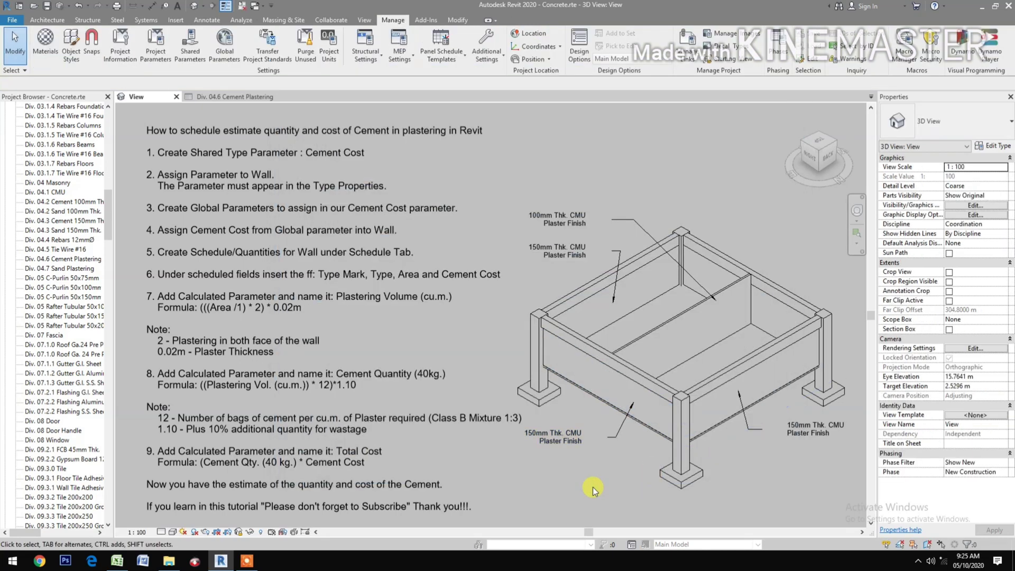
Associate the Cement Cost type parameter of the 100mm Thk. CMU Plaster Finish wall with the Cement Cost global parameter
{"action": "left_click", "coordinate": [648, 333]}
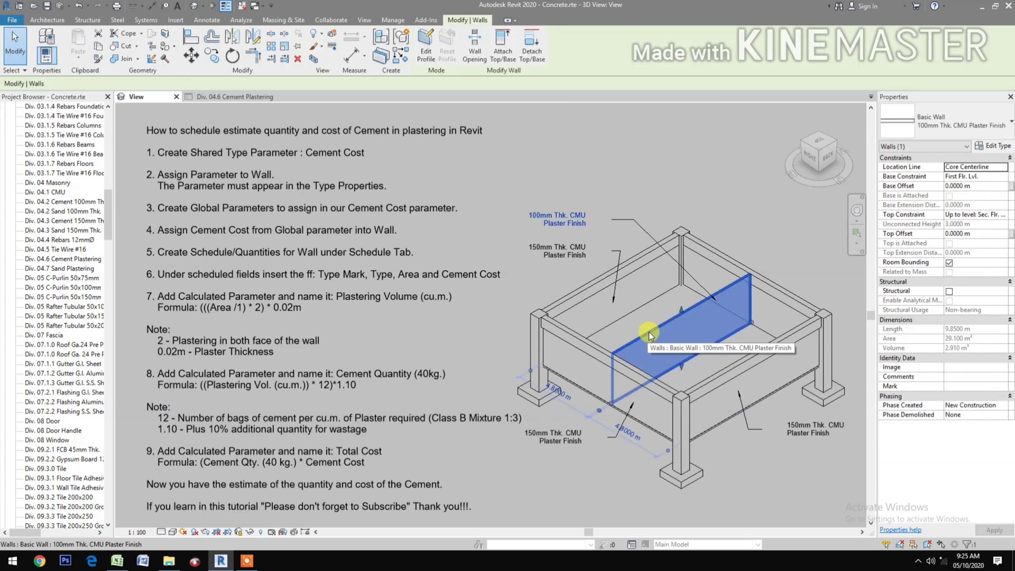
{"action": "left_click", "coordinate": [997, 146]}
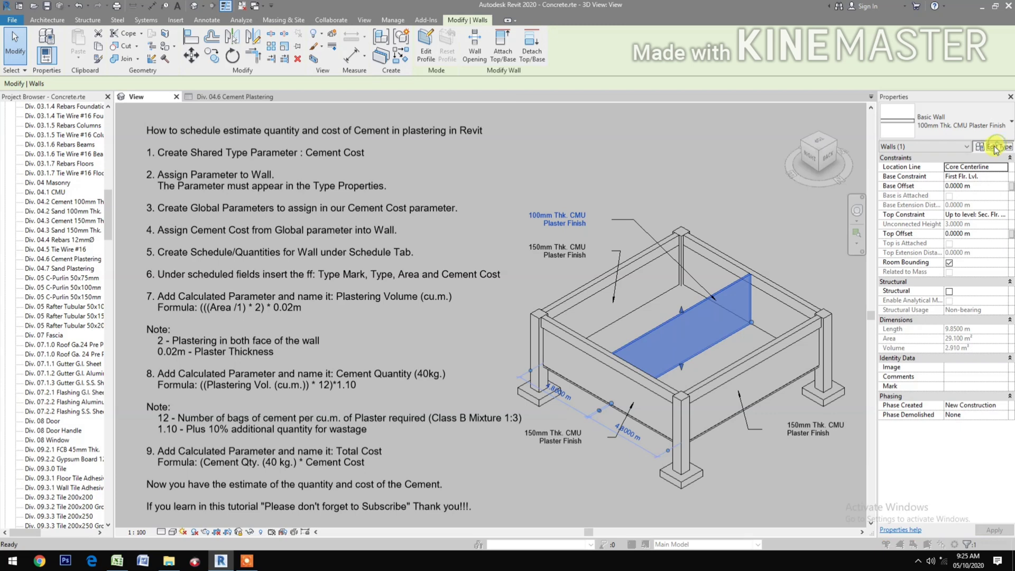
{"action": "scroll", "coordinate": [687, 333], "scroll_direction": "down", "scroll_amount": 1}
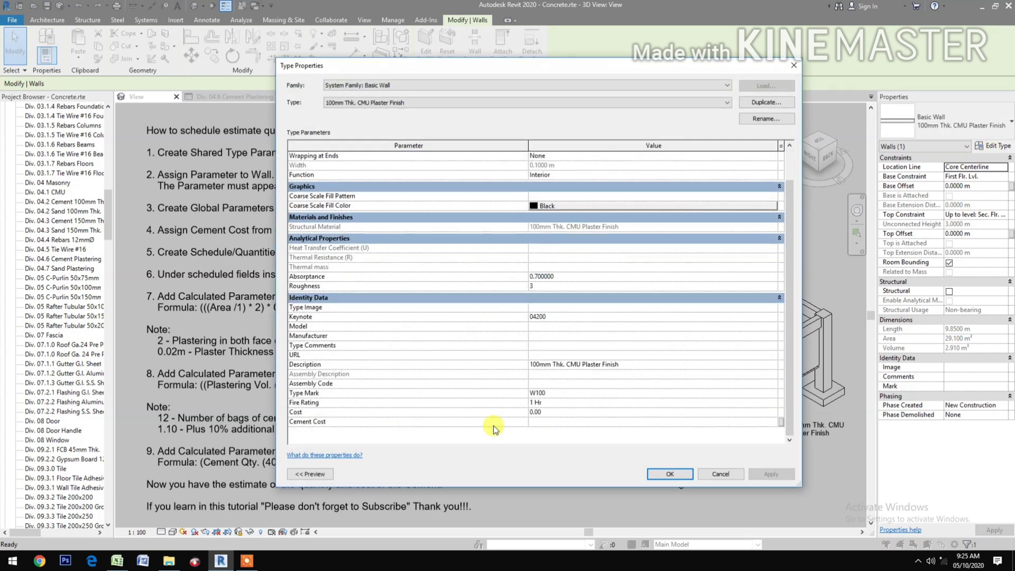
{"action": "left_click", "coordinate": [781, 423]}
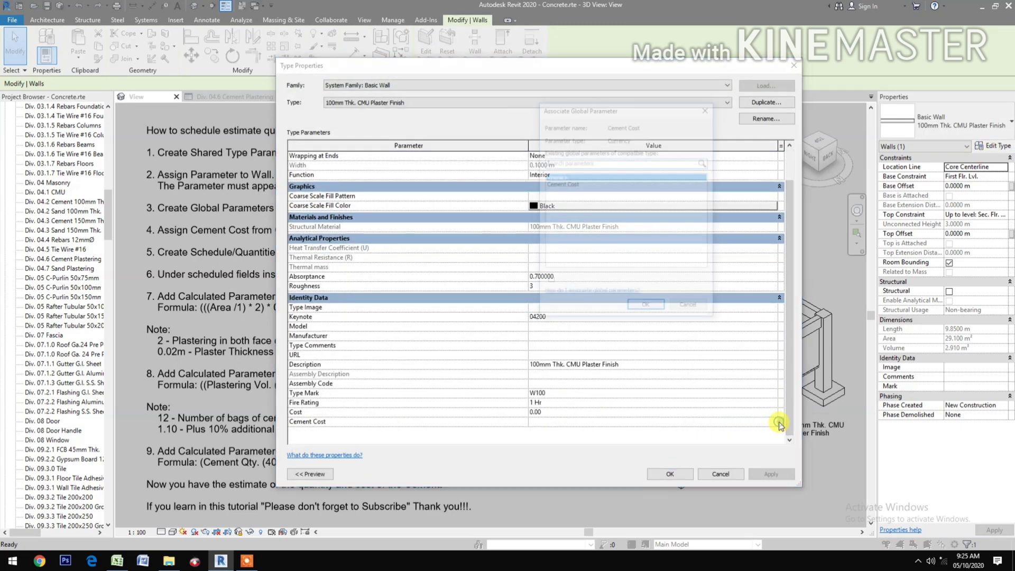
{"action": "left_click", "coordinate": [570, 183]}
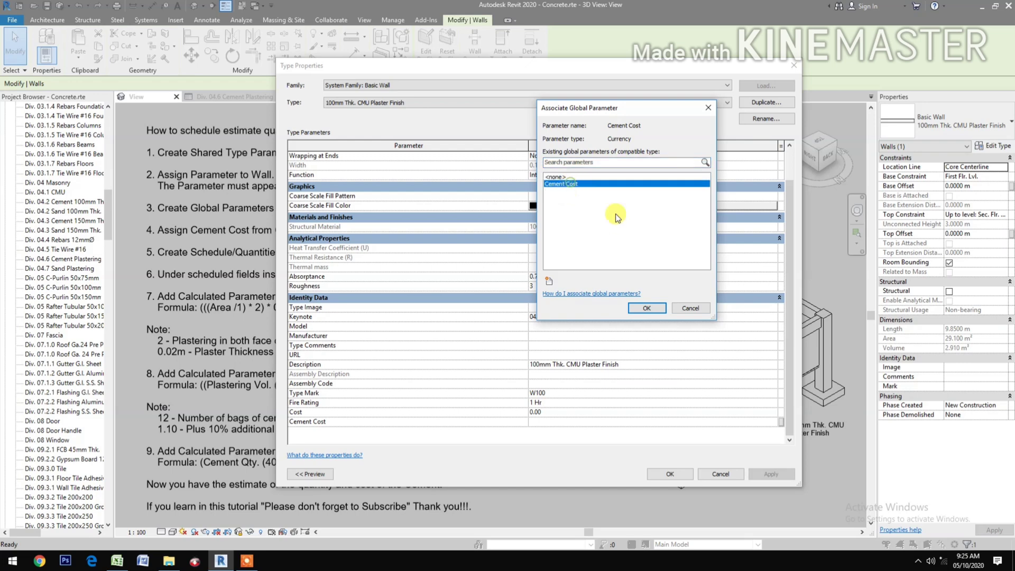
{"action": "left_click", "coordinate": [647, 308]}
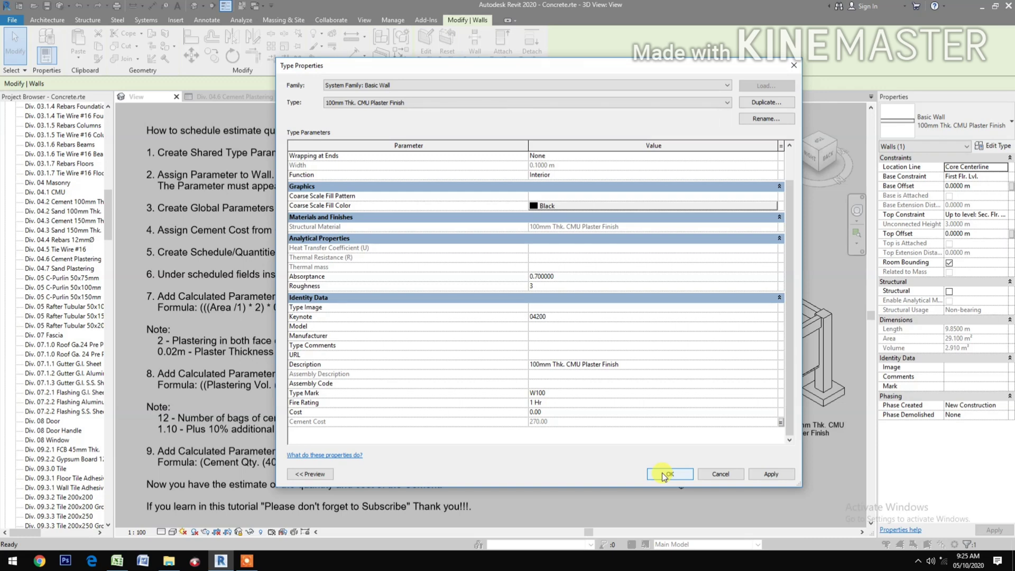
{"action": "left_click", "coordinate": [664, 475]}
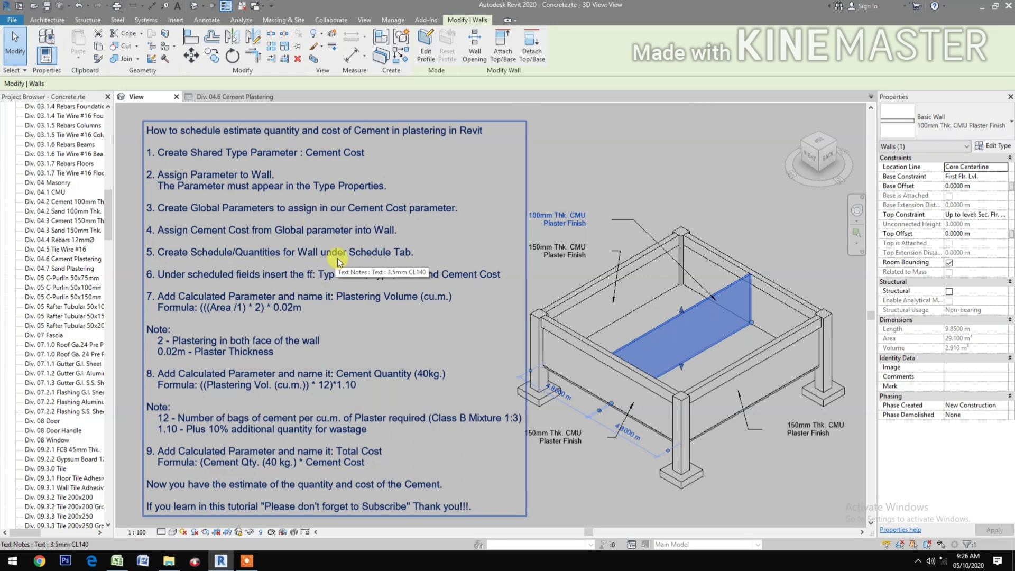
{"action": "left_click", "coordinate": [548, 163]}
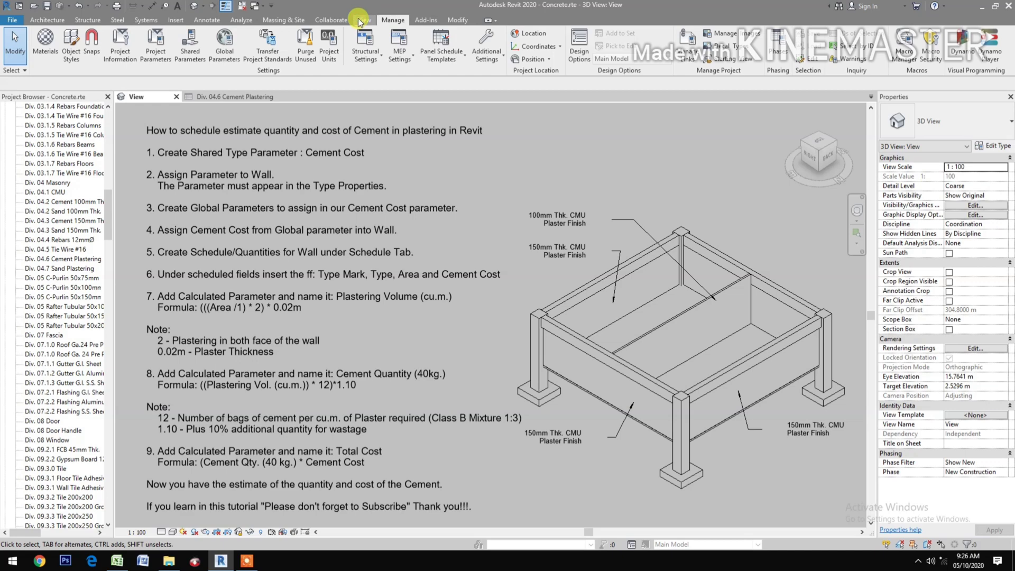
Create a new schedule for the Walls category with the phase set to New Construction
{"action": "left_click", "coordinate": [363, 20]}
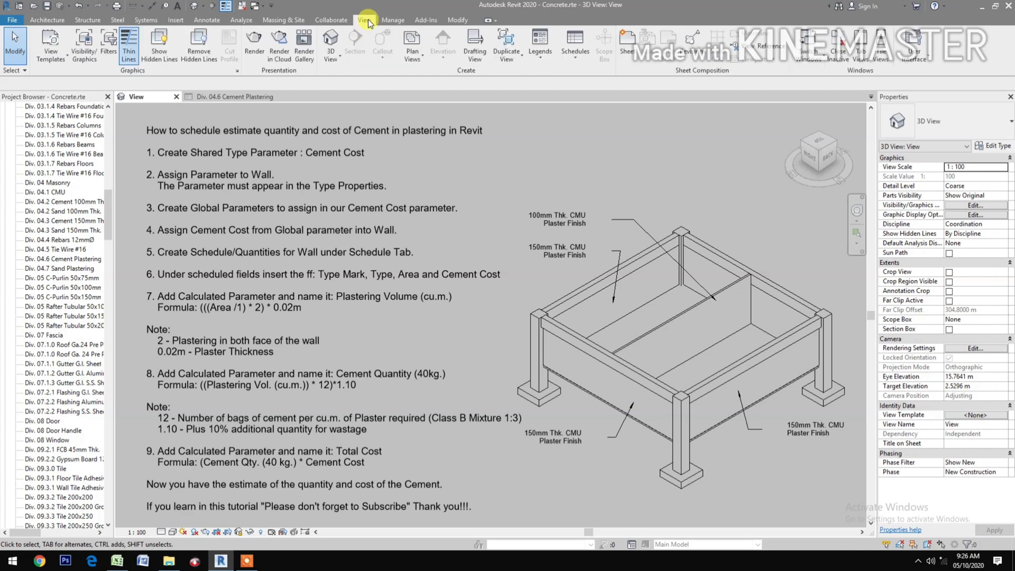
{"action": "left_click", "coordinate": [581, 60]}
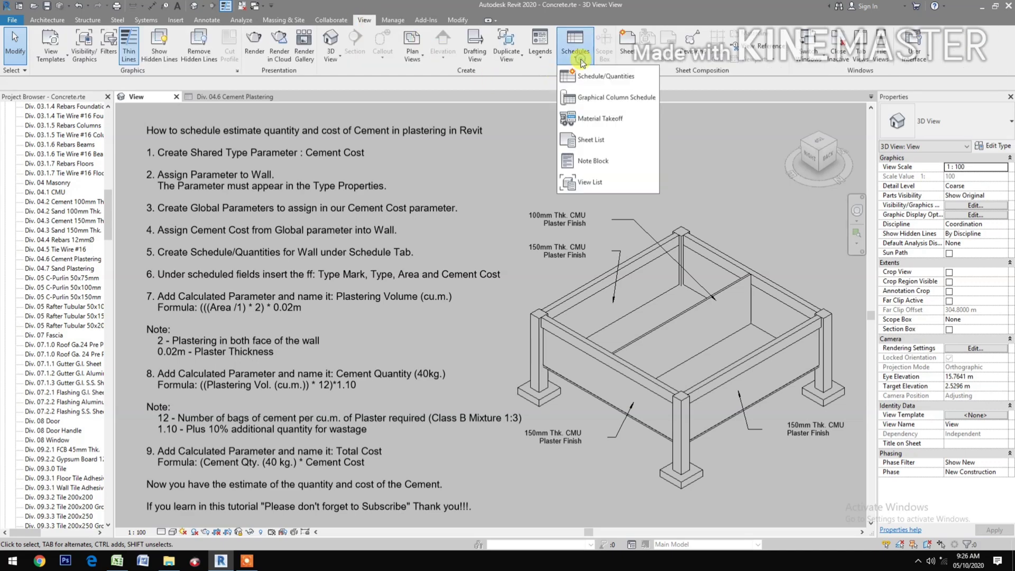
{"action": "left_click", "coordinate": [602, 79]}
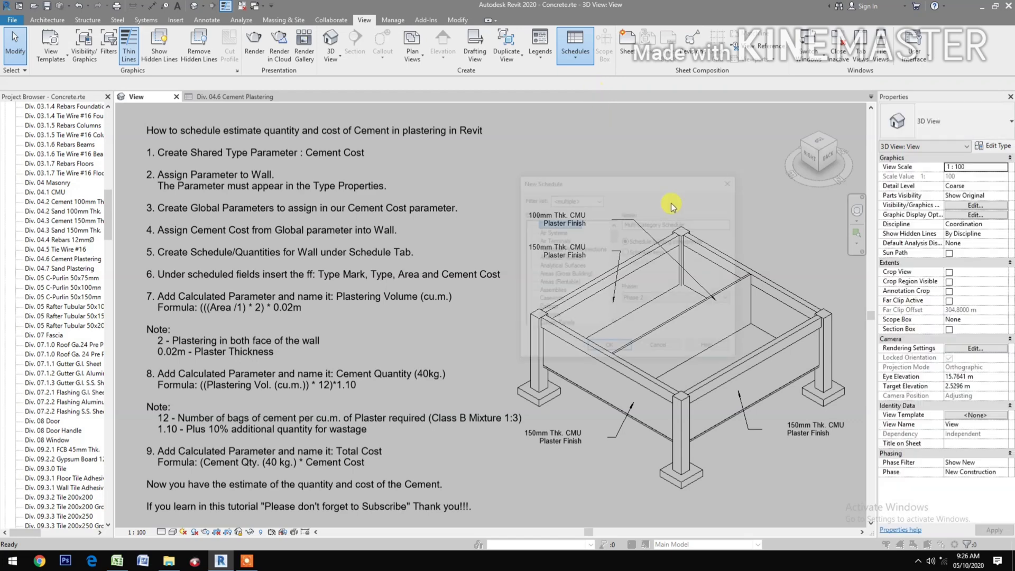
{"action": "left_click", "coordinate": [637, 300]}
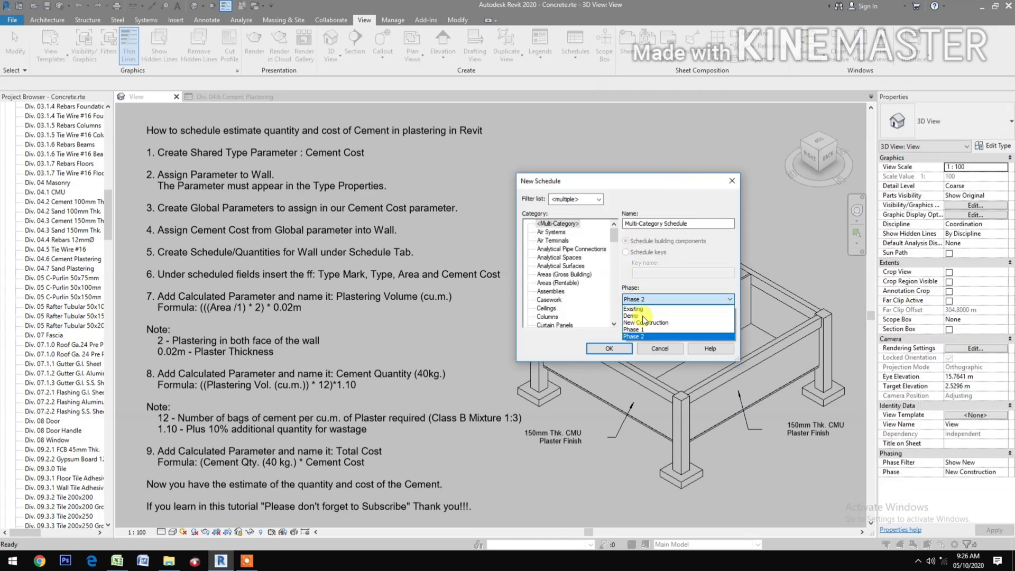
{"action": "left_click", "coordinate": [643, 306]}
{"action": "left_click", "coordinate": [643, 301]}
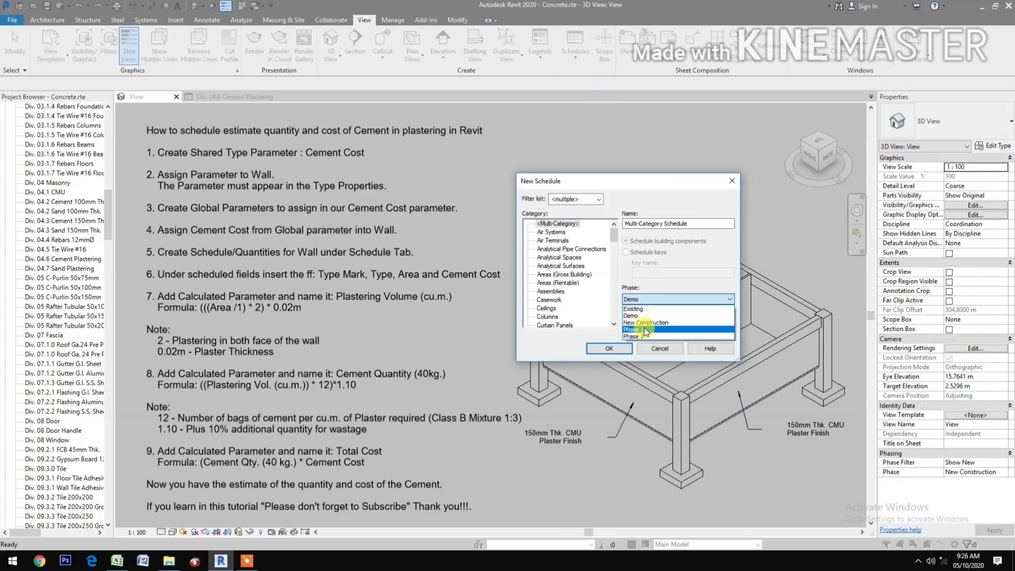
{"action": "left_click", "coordinate": [644, 325]}
{"action": "scroll", "coordinate": [575, 313], "scroll_direction": "down", "scroll_amount": 10}
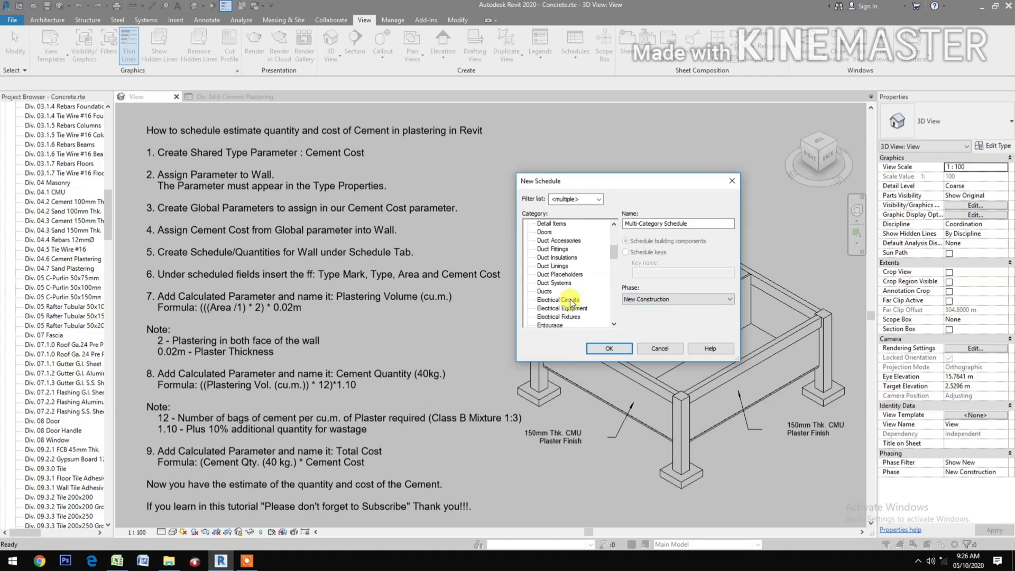
{"action": "scroll", "coordinate": [572, 302], "scroll_direction": "down", "scroll_amount": 12}
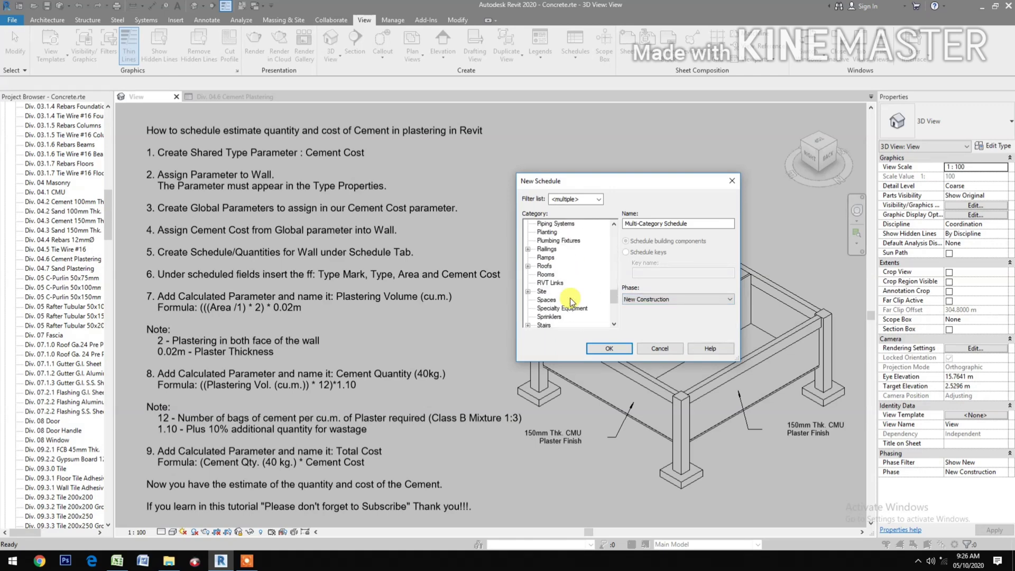
{"action": "left_click", "coordinate": [545, 300]}
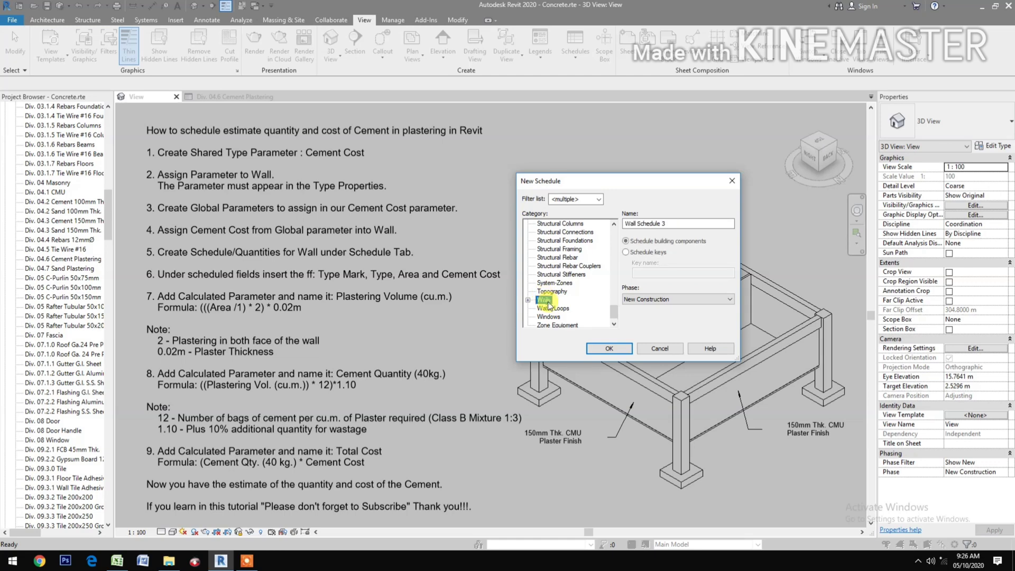
{"action": "left_click", "coordinate": [609, 349]}
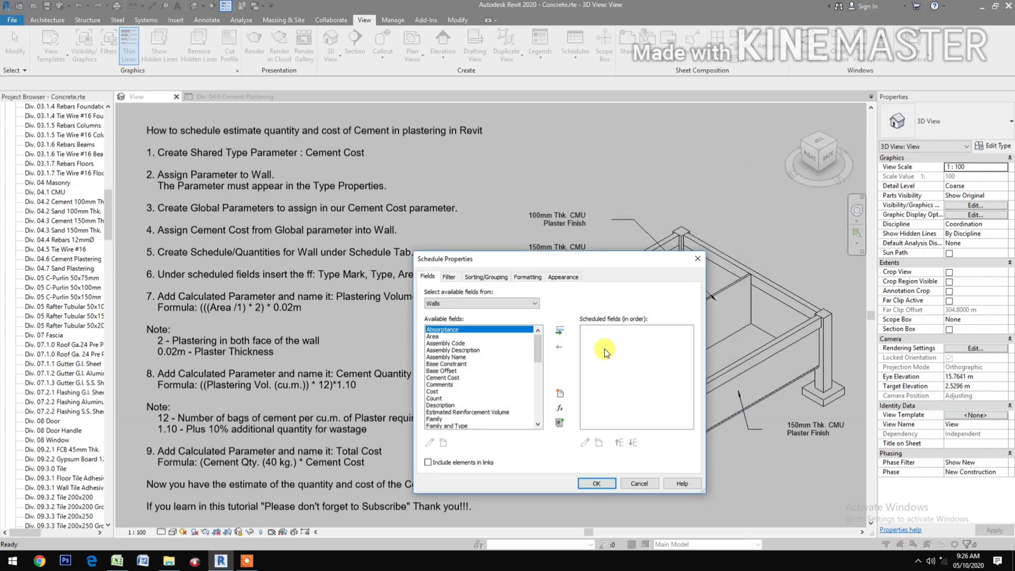
Add the Type Mark, Type and Cement Cost fields to the wall schedule
{"action": "left_click_drag", "start_coordinate": [627, 258], "coordinate": [720, 171]}
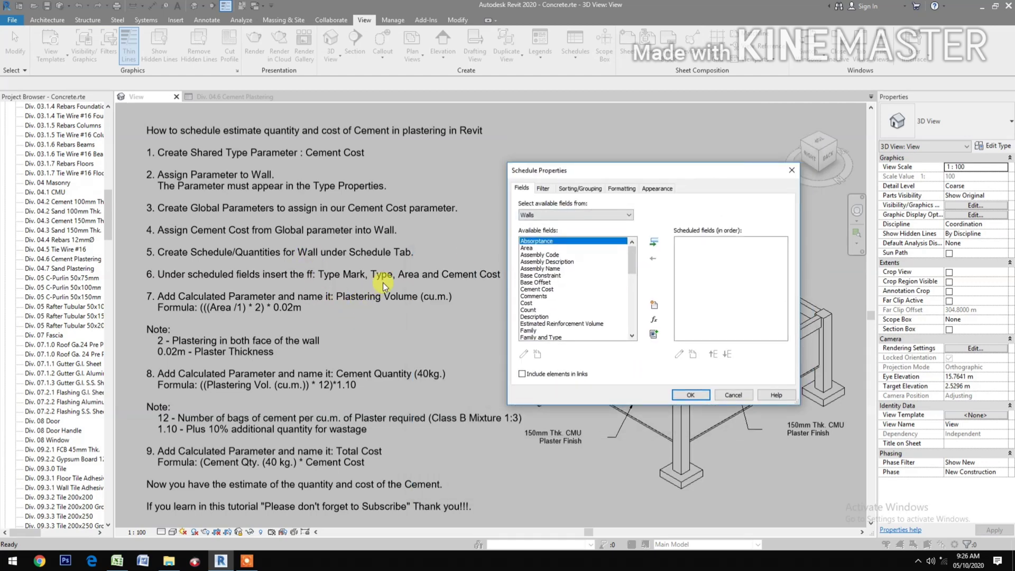
{"action": "scroll", "coordinate": [548, 305], "scroll_direction": "down", "scroll_amount": 8}
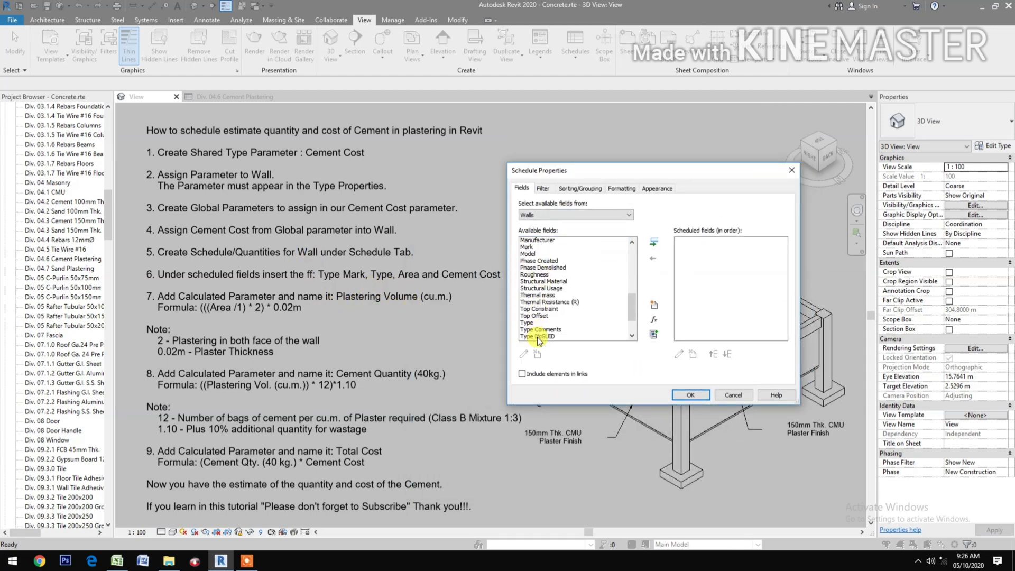
{"action": "left_click", "coordinate": [535, 303]}
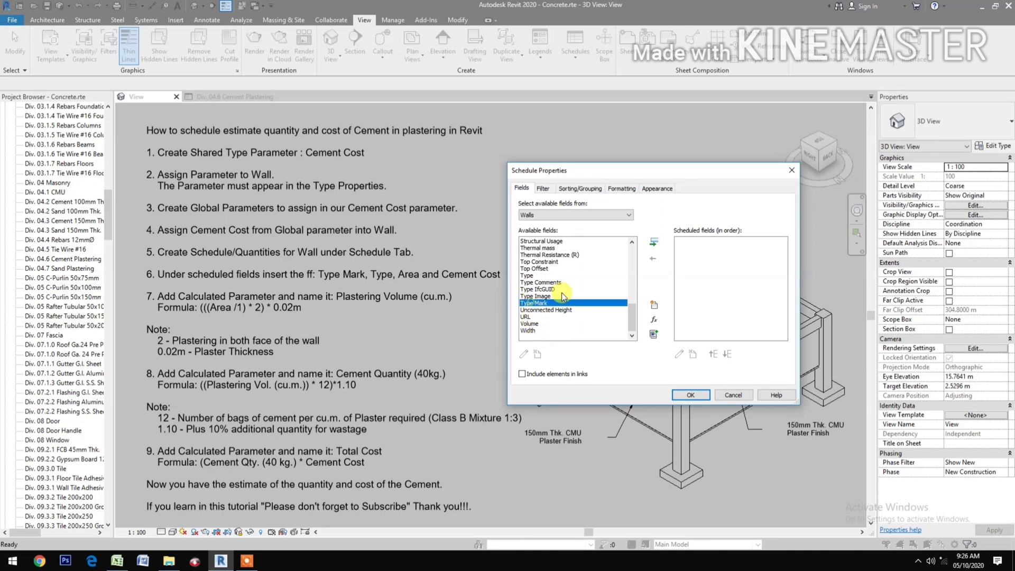
{"action": "left_click", "coordinate": [654, 242]}
{"action": "left_click", "coordinate": [527, 282]}
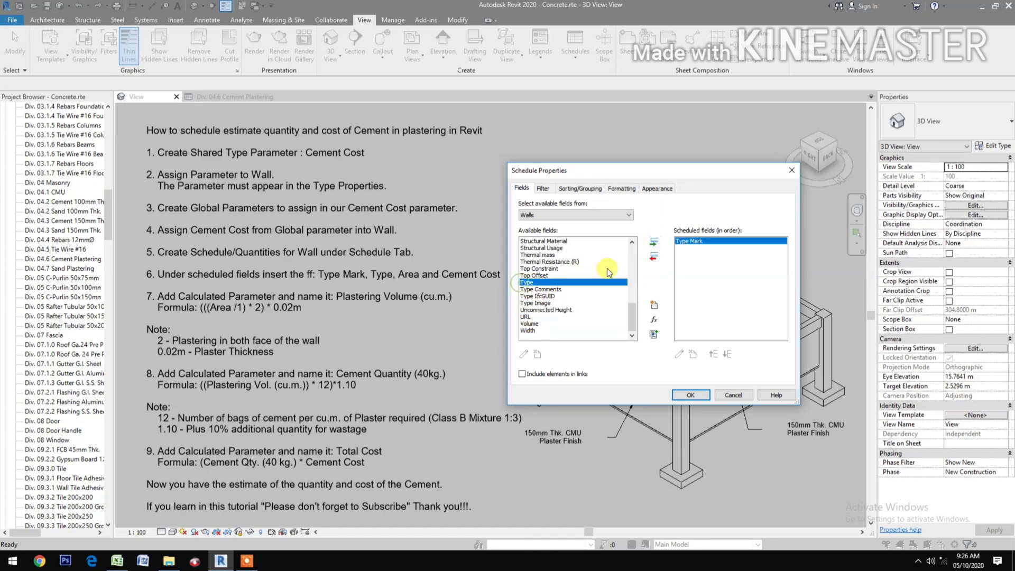
{"action": "left_click", "coordinate": [655, 243]}
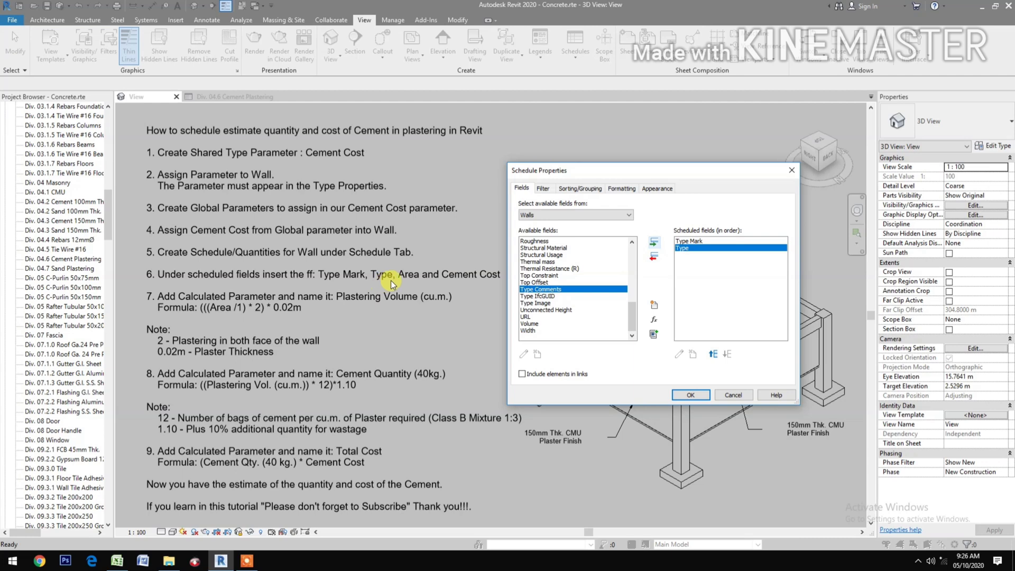
{"action": "scroll", "coordinate": [555, 315], "scroll_direction": "up", "scroll_amount": 10}
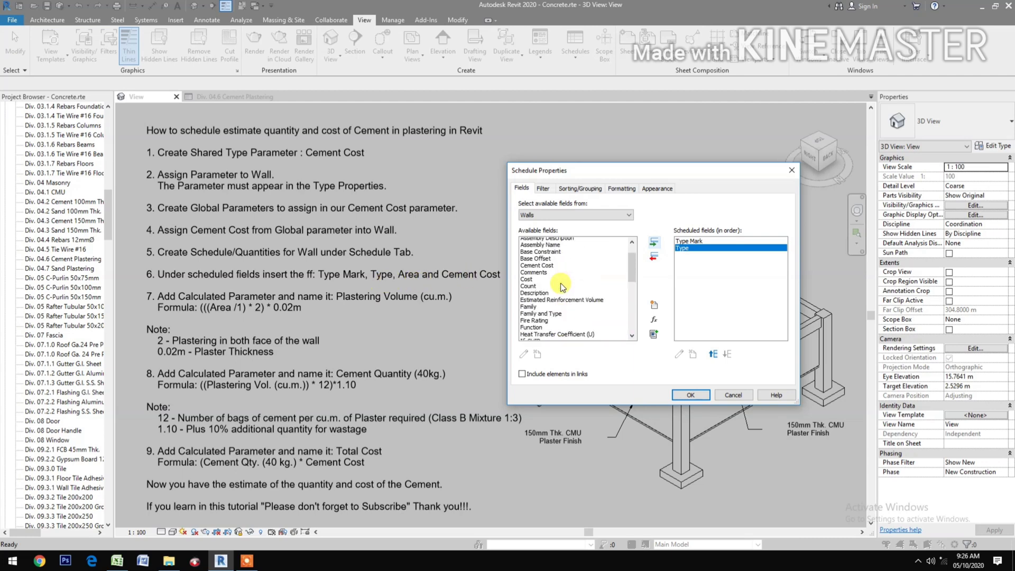
{"action": "left_click", "coordinate": [537, 289]}
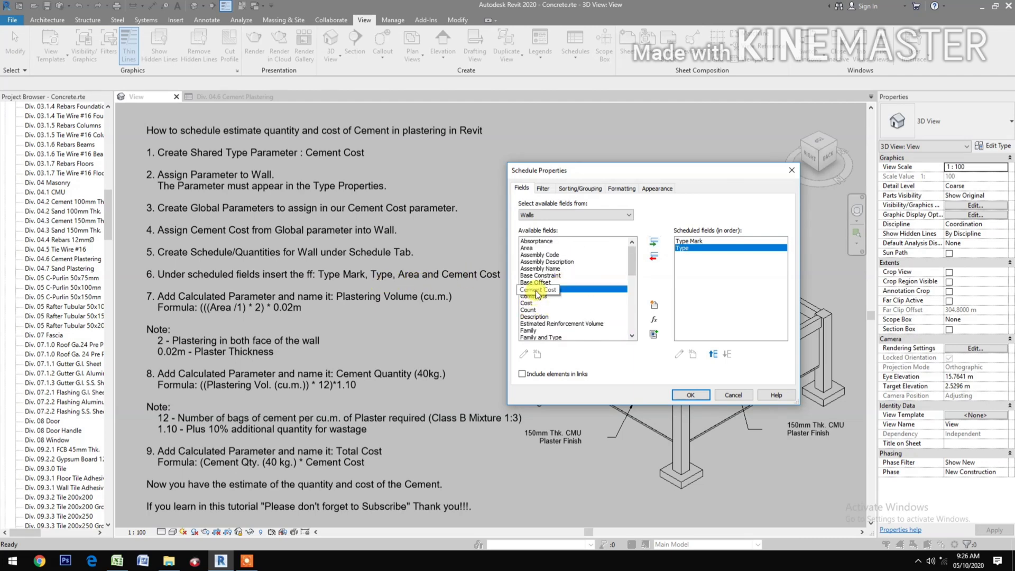
{"action": "left_click", "coordinate": [654, 244]}
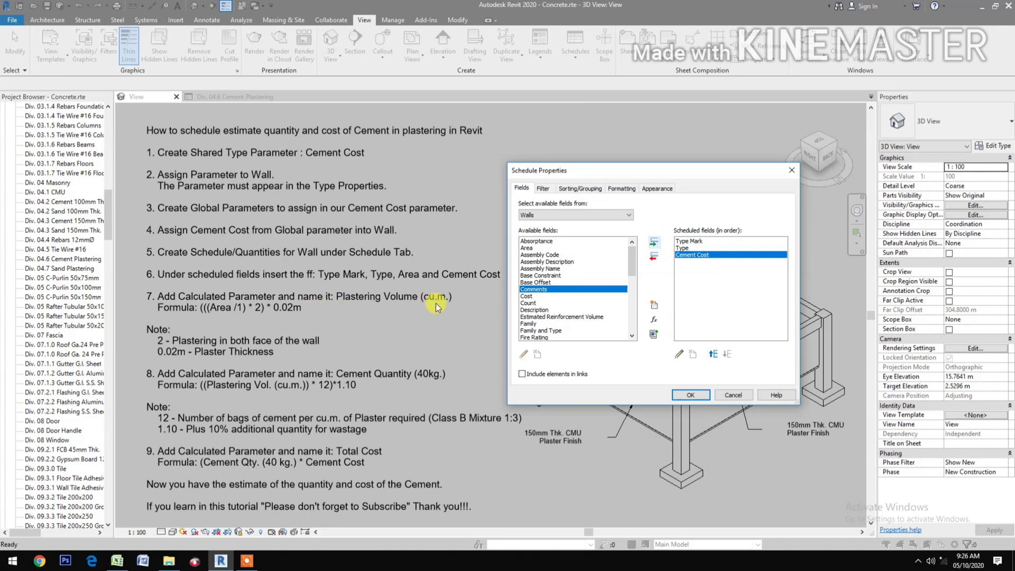
{"action": "left_click", "coordinate": [655, 320]}
{"action": "left_click_drag", "start_coordinate": [431, 291], "coordinate": [412, 373]}
{"action": "type", "text": "Plaste"}
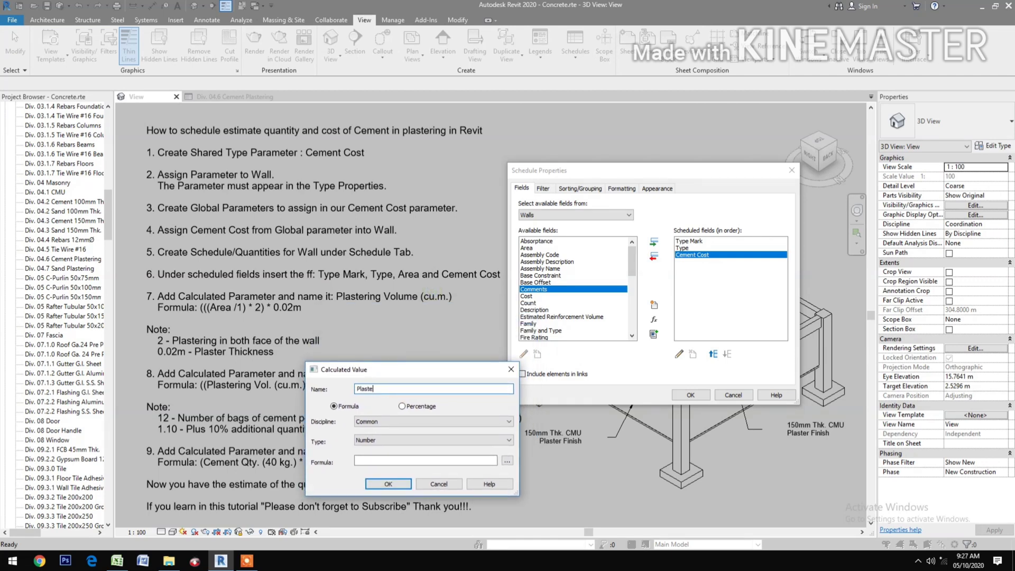
{"action": "type", "text": "ring Vol. (cu.m."}
{"action": "left_click", "coordinate": [457, 440]}
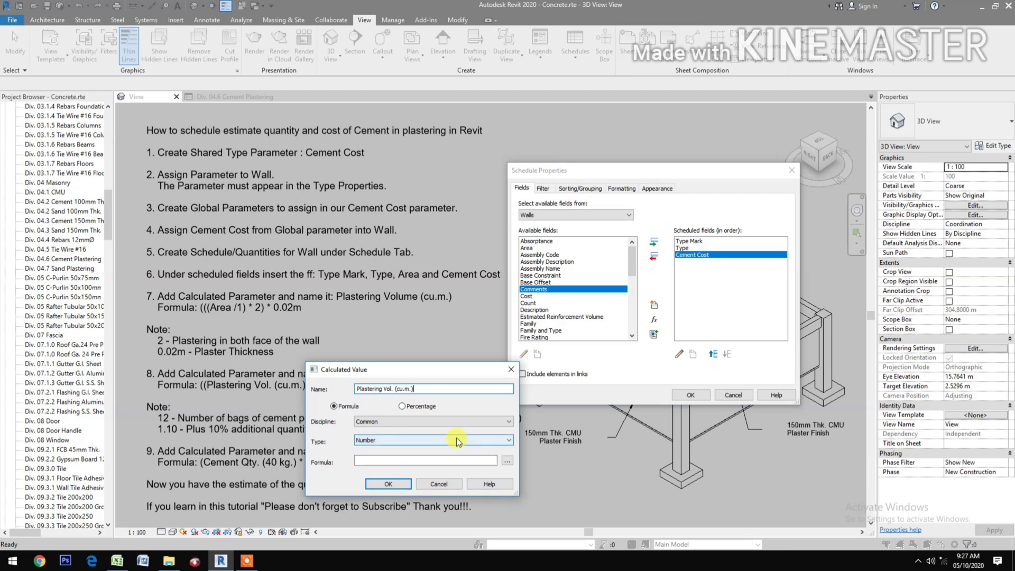
{"action": "left_click", "coordinate": [501, 441]}
{"action": "left_click", "coordinate": [500, 441]}
{"action": "left_click", "coordinate": [506, 460]}
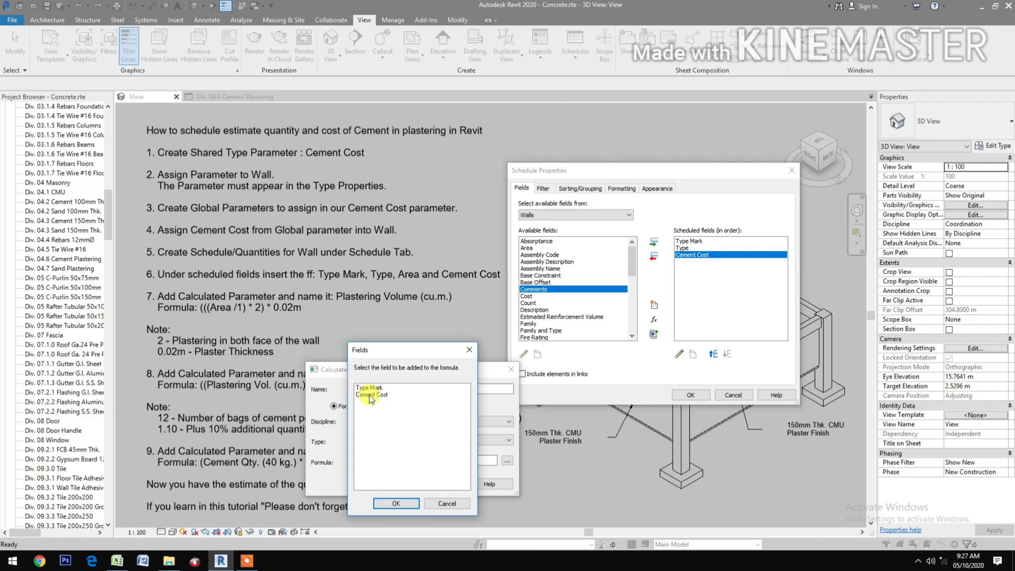
{"action": "left_click", "coordinate": [469, 350]}
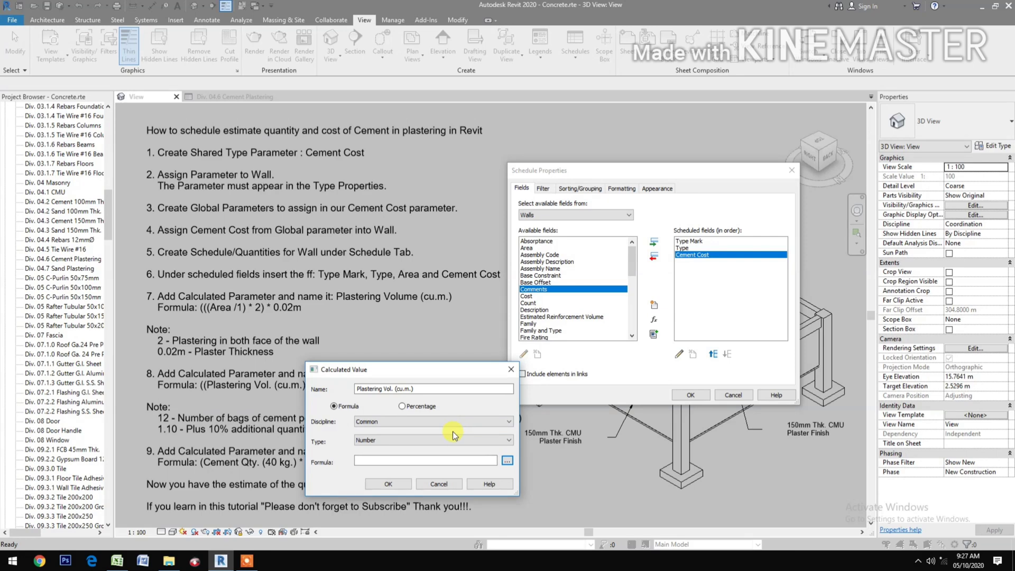
{"action": "left_click", "coordinate": [506, 368]}
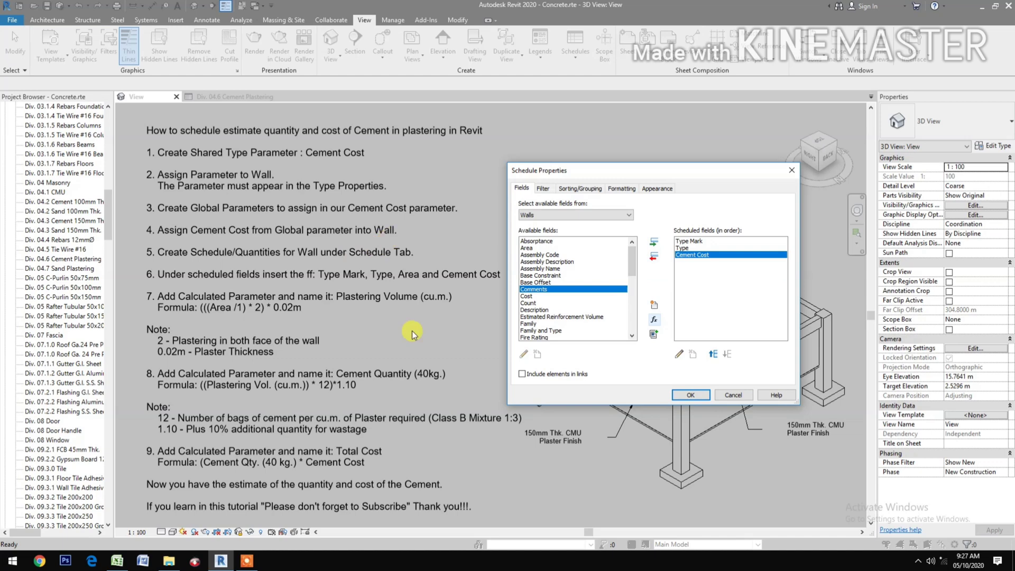
Add the Area field to the wall schedule and move it above Cement Cost
{"action": "left_click", "coordinate": [529, 249]}
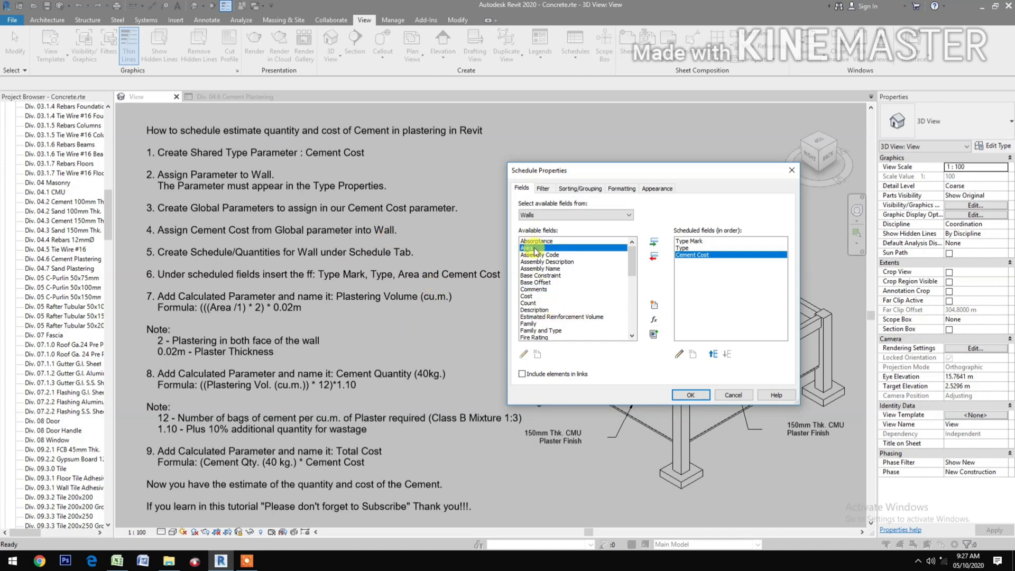
{"action": "left_click", "coordinate": [654, 243]}
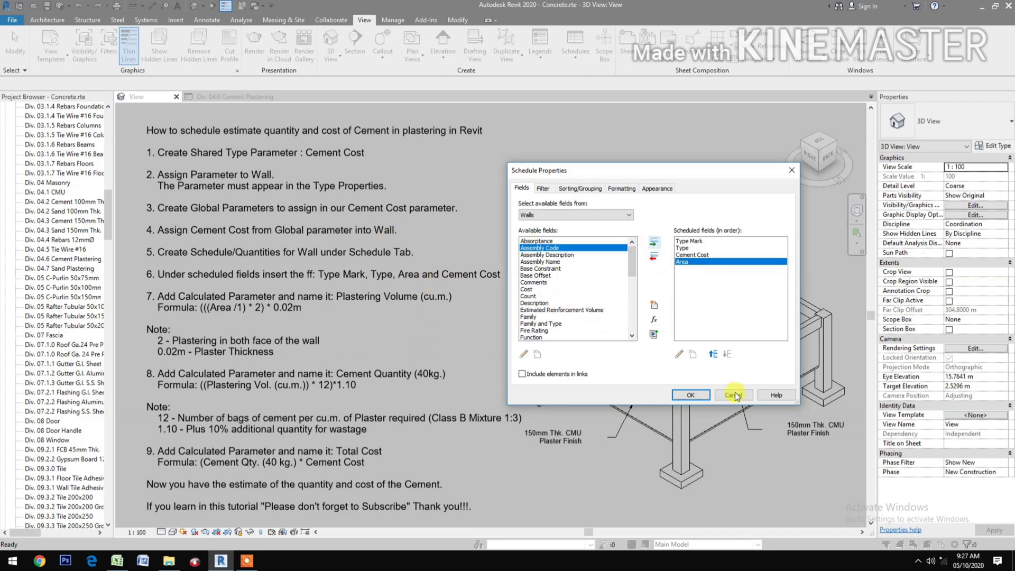
{"action": "left_click", "coordinate": [712, 356]}
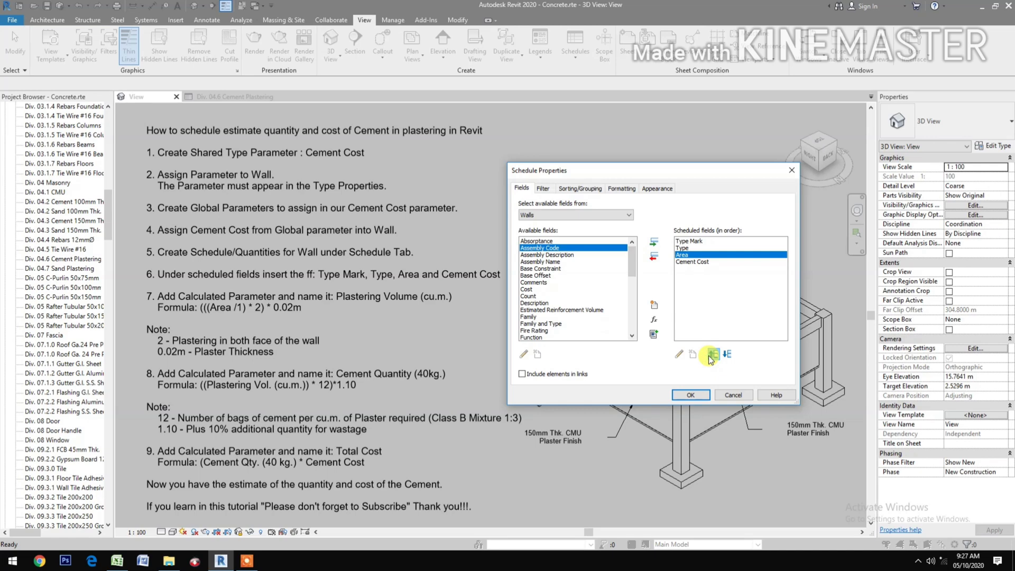
Add a calculated value named "Plastering Vol. (cu.m.)" to the wall schedule
{"action": "left_click", "coordinate": [655, 319]}
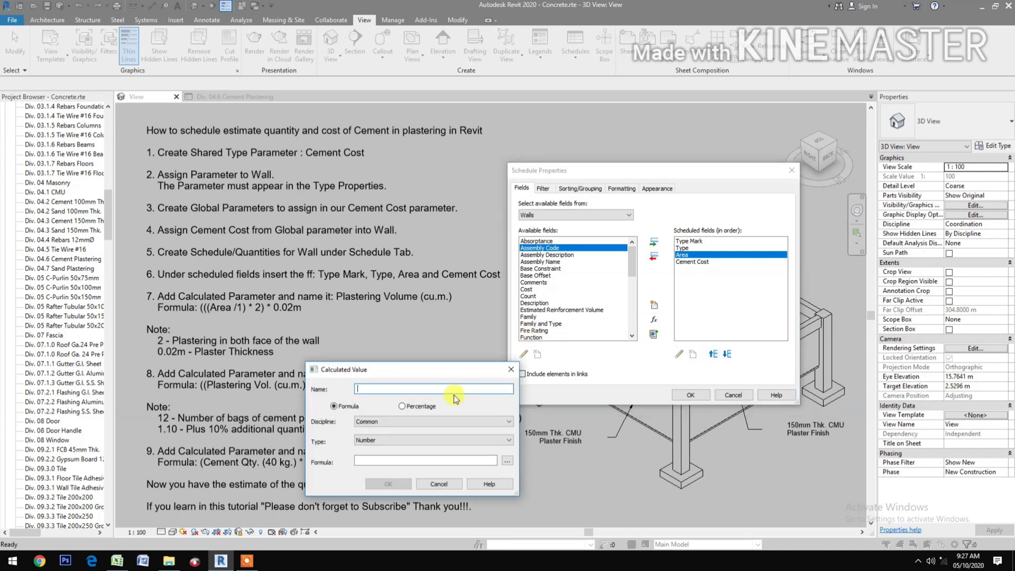
{"action": "type", "text": "Plasterin"}
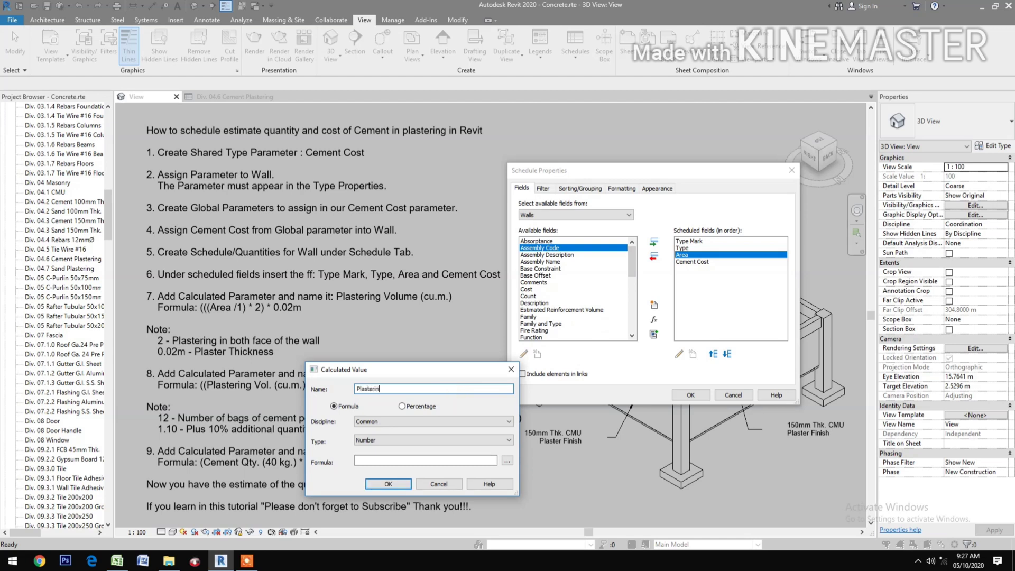
{"action": "type", "text": "g Vol. (cu.m."}
Give the Plastering Vol. (cu.m.) calculated value the formula ((Area/1)*2)*.02
{"action": "left_click", "coordinate": [508, 461]}
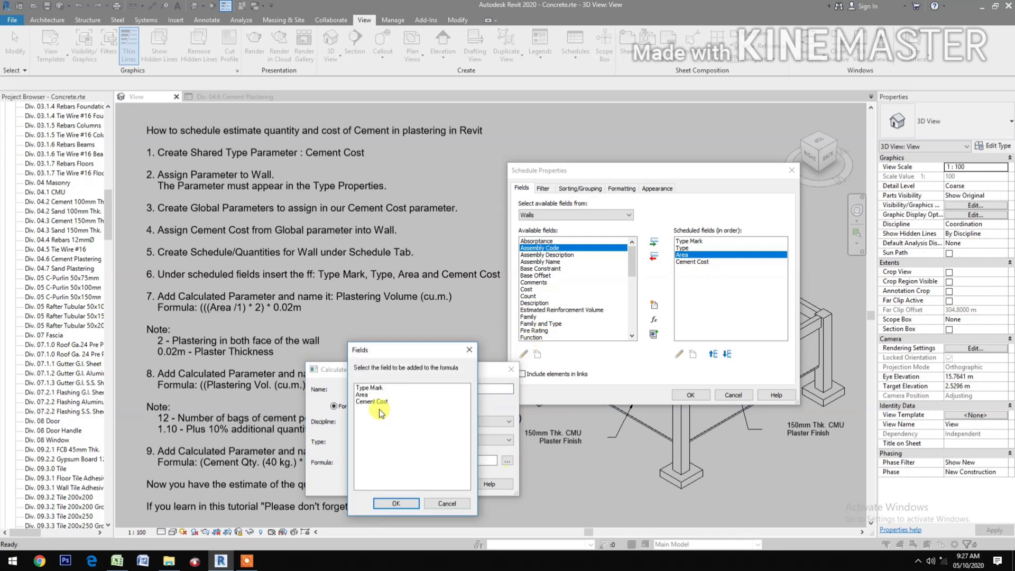
{"action": "left_click", "coordinate": [372, 395]}
{"action": "left_click", "coordinate": [388, 505]}
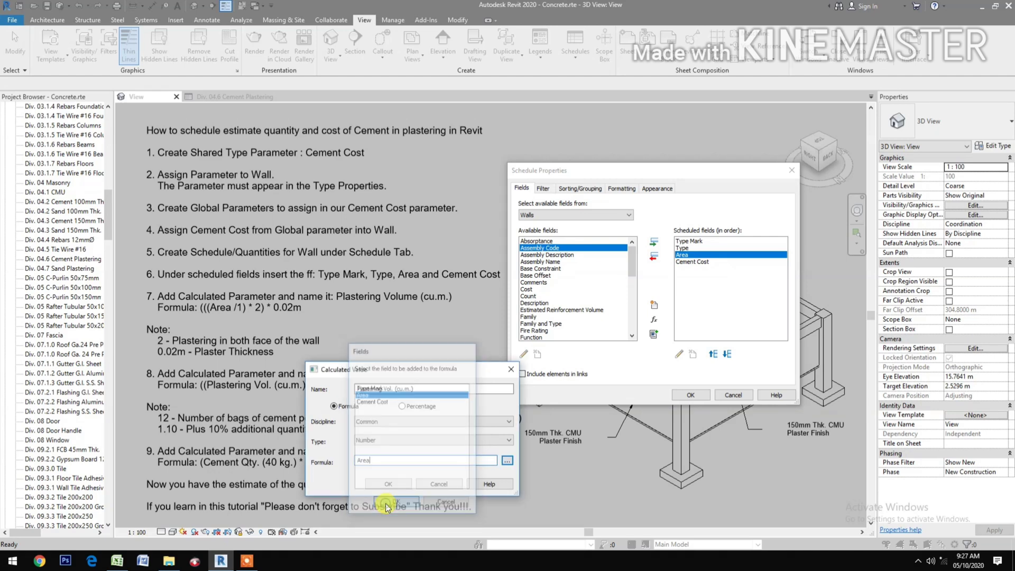
{"action": "type", "text": "/1"}
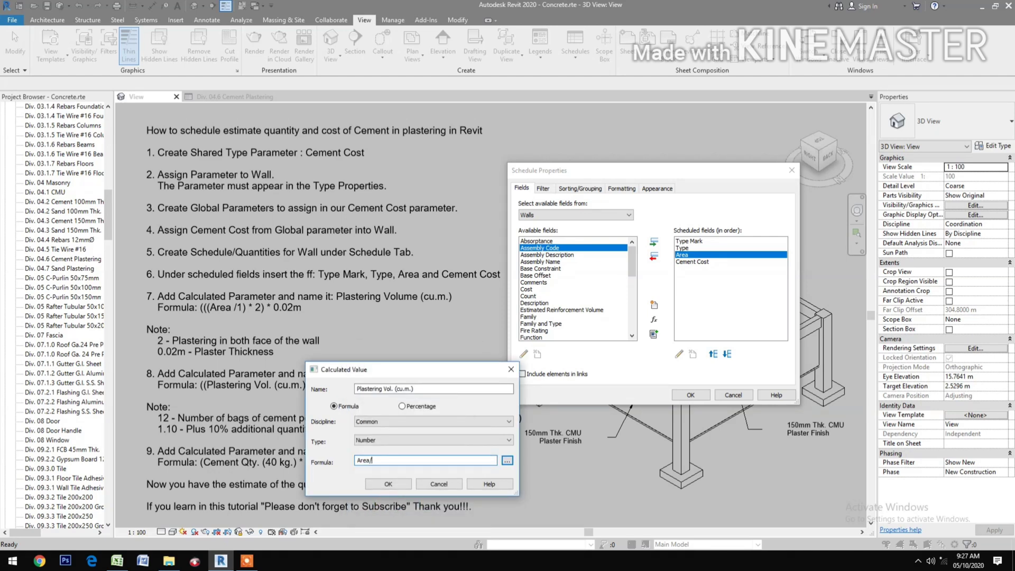
{"action": "type", "text": ")"}
{"action": "type", "text": "("}
{"action": "left_click", "coordinate": [380, 460]}
{"action": "type", "text": "*"}
{"action": "type", "text": "2"}
{"action": "type", "text": "("}
{"action": "type", "text": "*"}
{"action": "type", "text": ".02"}
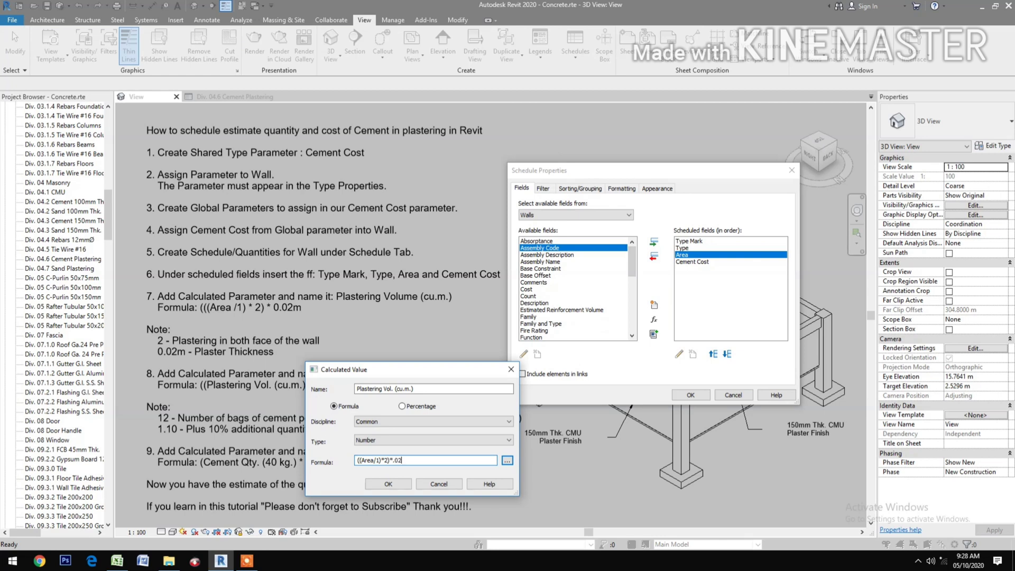
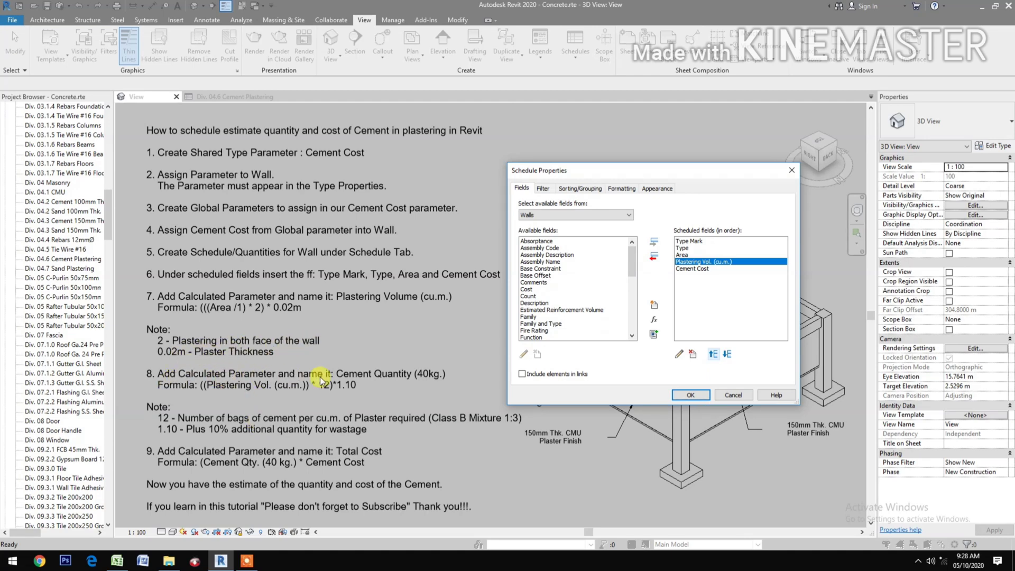
Add a calculated value named "Cement Qty. (40kg.)" to the wall schedule
{"action": "left_click", "coordinate": [655, 320]}
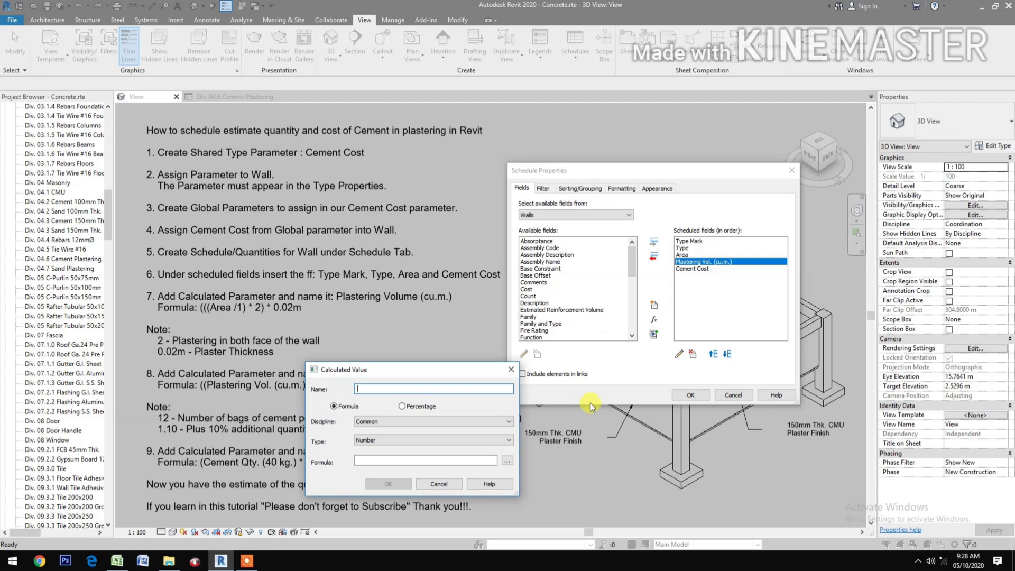
{"action": "type", "text": "Cement "}
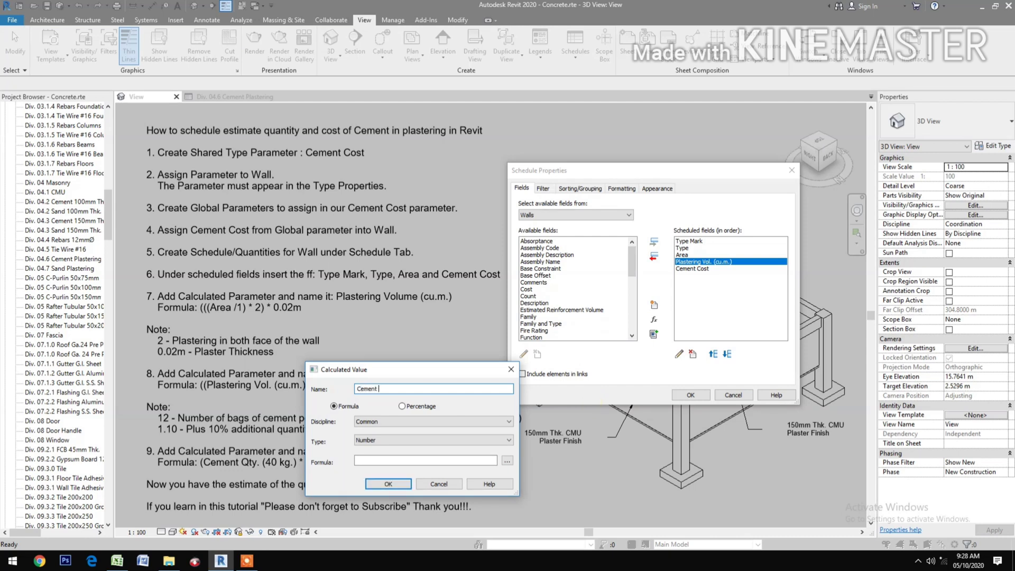
{"action": "type", "text": "Qty. (40kg.)"}
{"action": "left_click", "coordinate": [506, 462]}
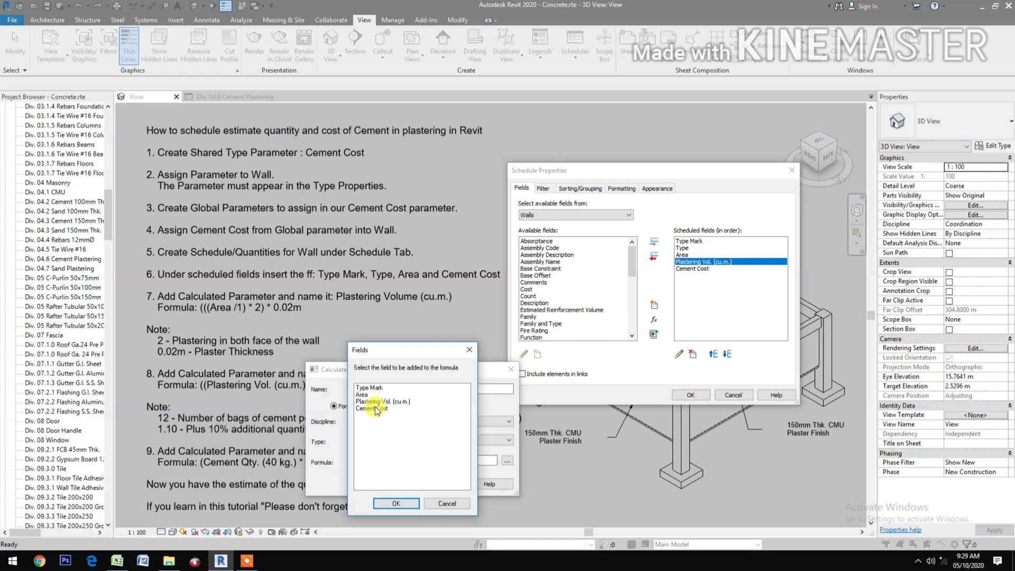
{"action": "left_click", "coordinate": [376, 409]}
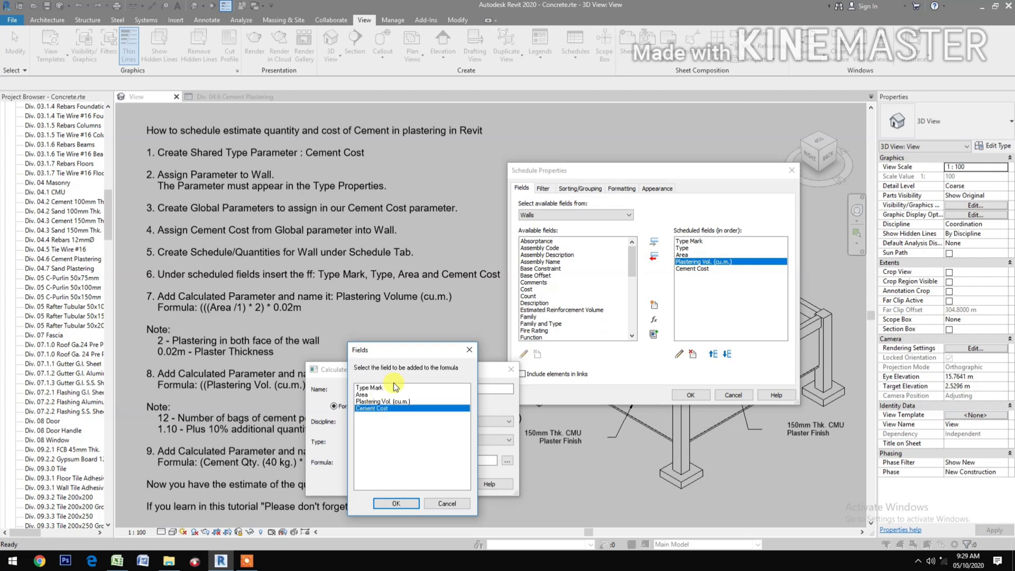
{"action": "left_click", "coordinate": [469, 350]}
Give Cement Qty. (40kg.) the formula ([Plastering Vol. (cu.m.)]*12)*1.1 and place the field above Cement Cost in the schedule order
{"action": "left_click_drag", "start_coordinate": [438, 373], "coordinate": [474, 237]}
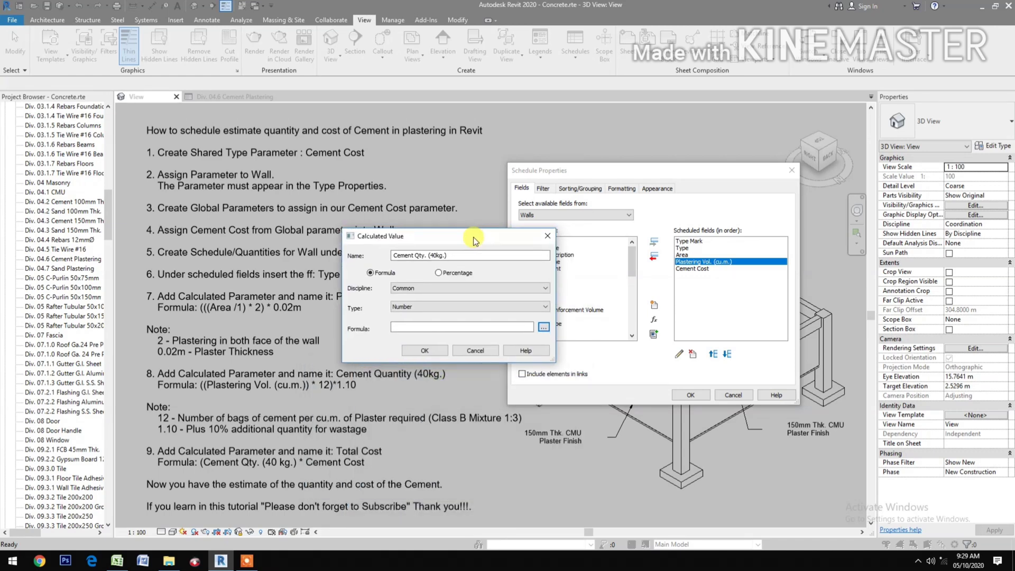
{"action": "left_click", "coordinate": [544, 328]}
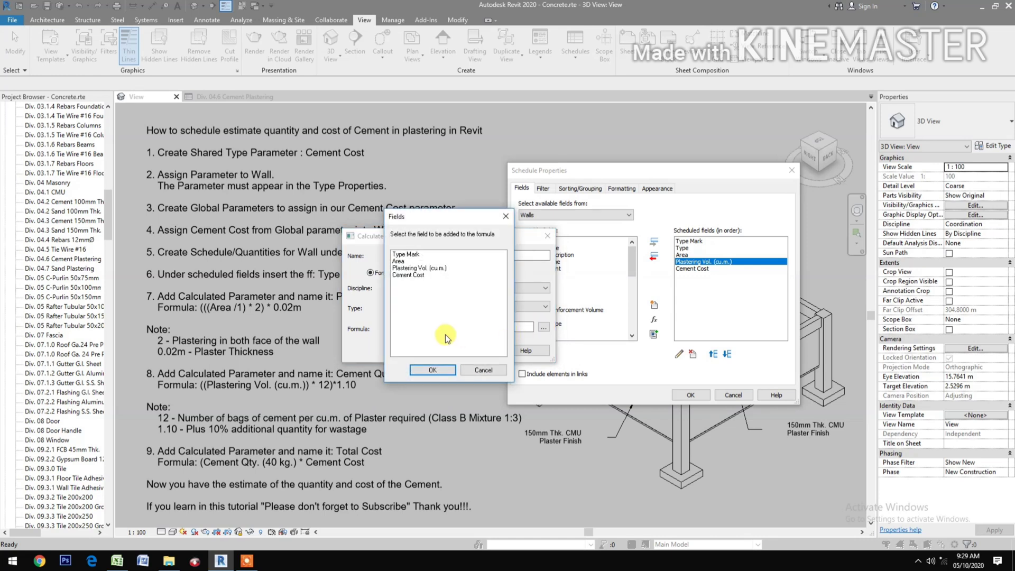
{"action": "left_click", "coordinate": [410, 268]}
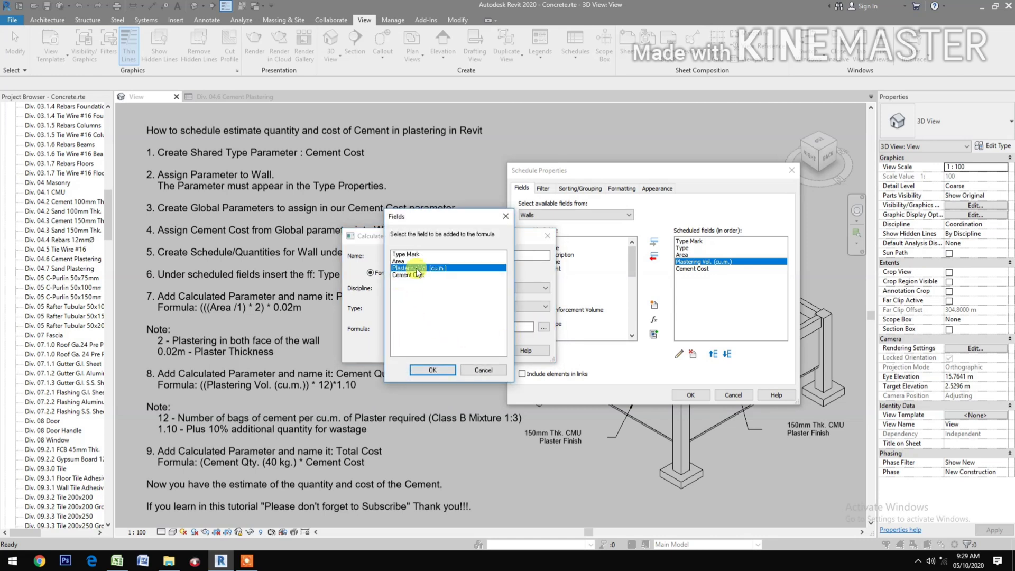
{"action": "left_click", "coordinate": [431, 370]}
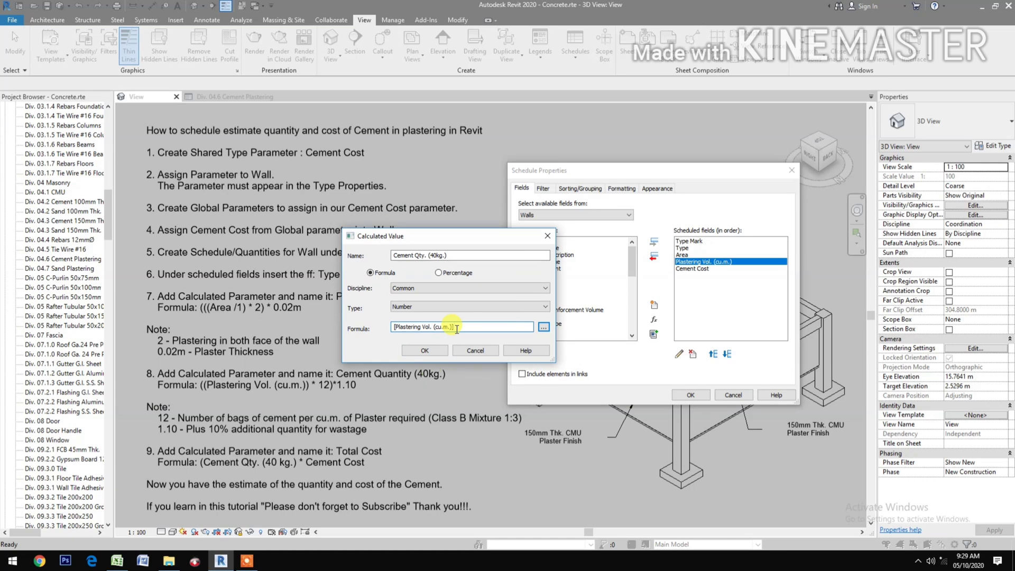
{"action": "type", "text": "*1"}
{"action": "type", "text": ")"}
{"action": "left_click", "coordinate": [394, 327]}
{"action": "type", "text": "("}
{"action": "type", "text": "*"}
{"action": "type", "text": "1.1"}
{"action": "left_click", "coordinate": [424, 351]}
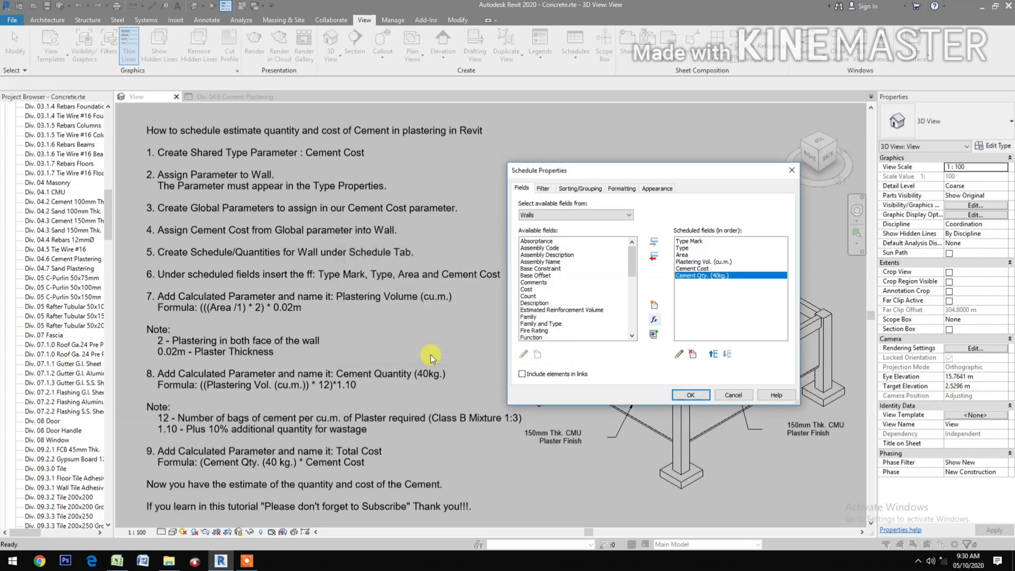
{"action": "left_click", "coordinate": [713, 354]}
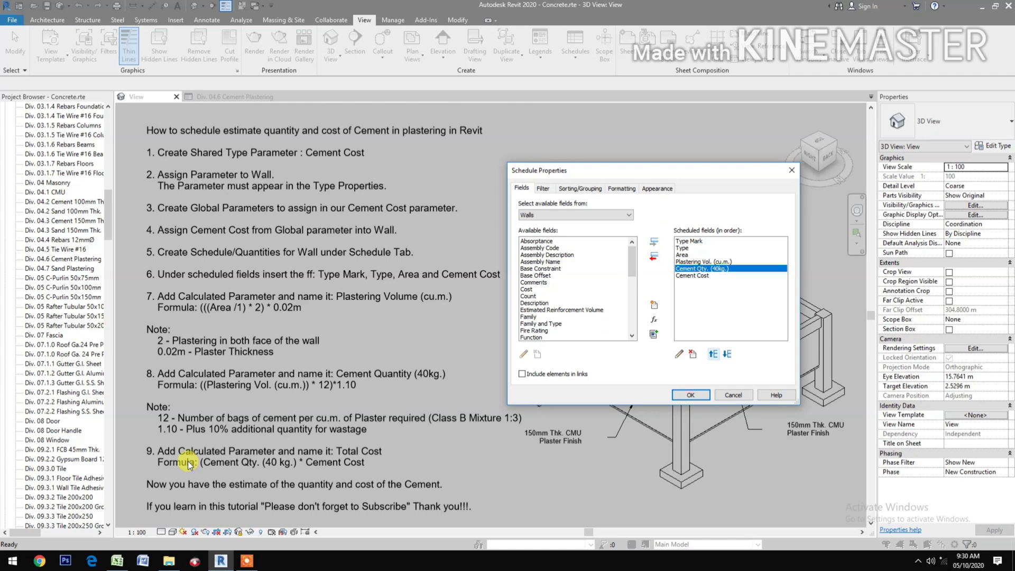
Add a calculated value named "Total Cost" with the Currency type to the wall schedule
{"action": "left_click", "coordinate": [654, 320]}
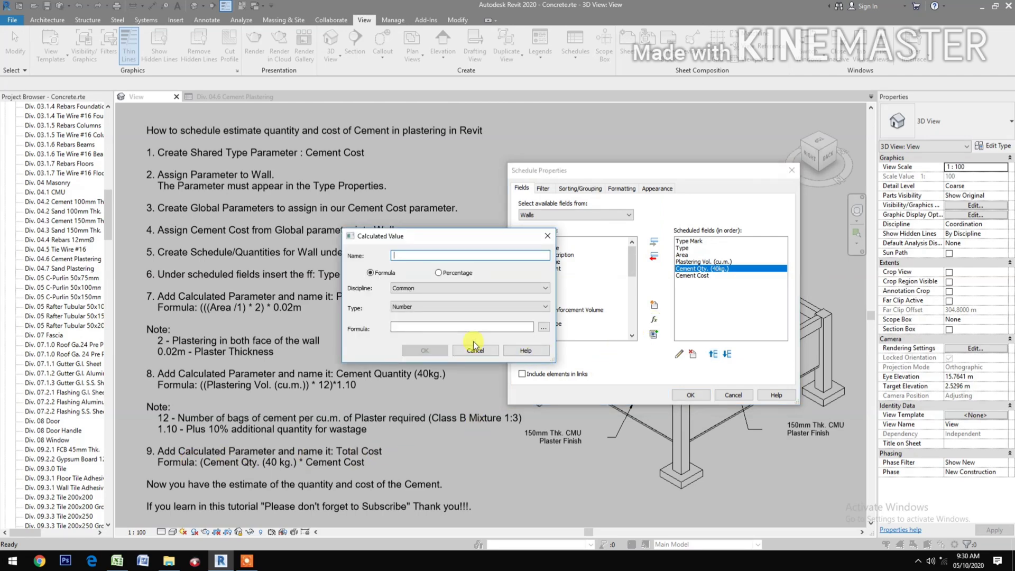
{"action": "type", "text": "Total"}
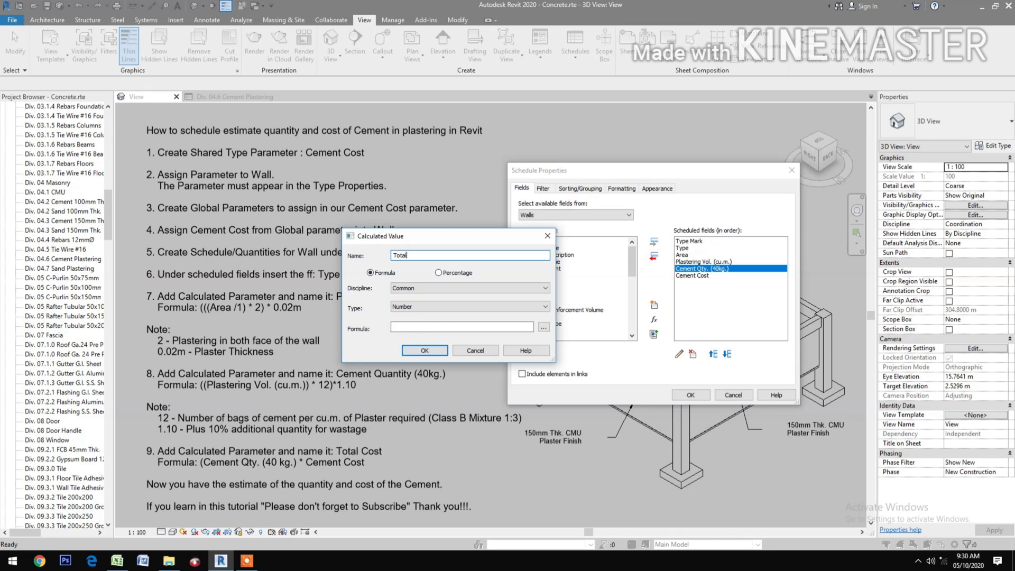
{"action": "type", "text": " Cost"}
{"action": "left_click", "coordinate": [430, 306]}
{"action": "left_click", "coordinate": [421, 370]}
Give the Total Cost calculated value the formula [Cement Qty. (40kg.)]*Cement Cost
{"action": "left_click", "coordinate": [548, 329]}
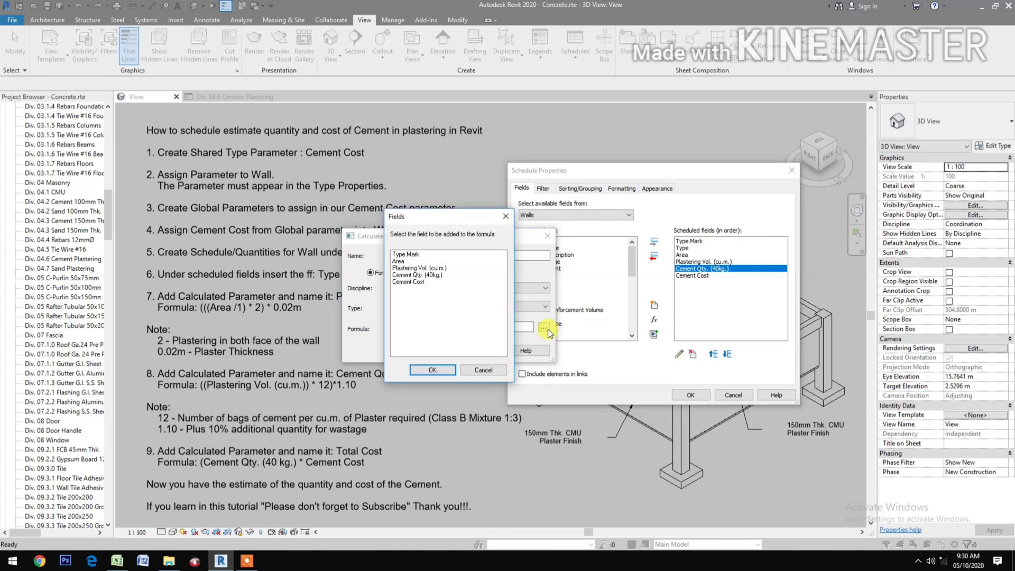
{"action": "left_click", "coordinate": [440, 275]}
{"action": "left_click", "coordinate": [438, 367]}
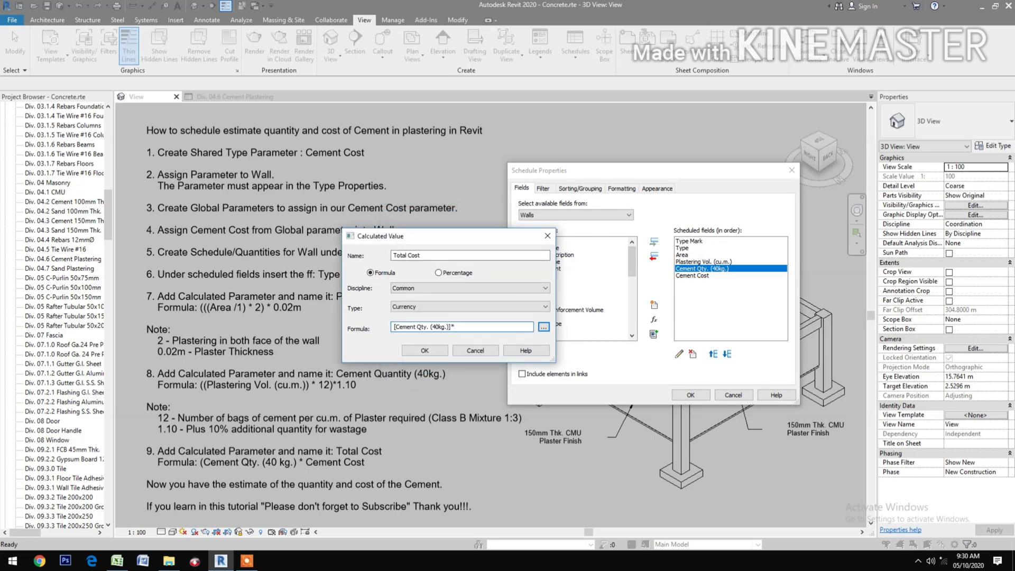
{"action": "left_click", "coordinate": [543, 327]}
{"action": "left_click", "coordinate": [419, 283]}
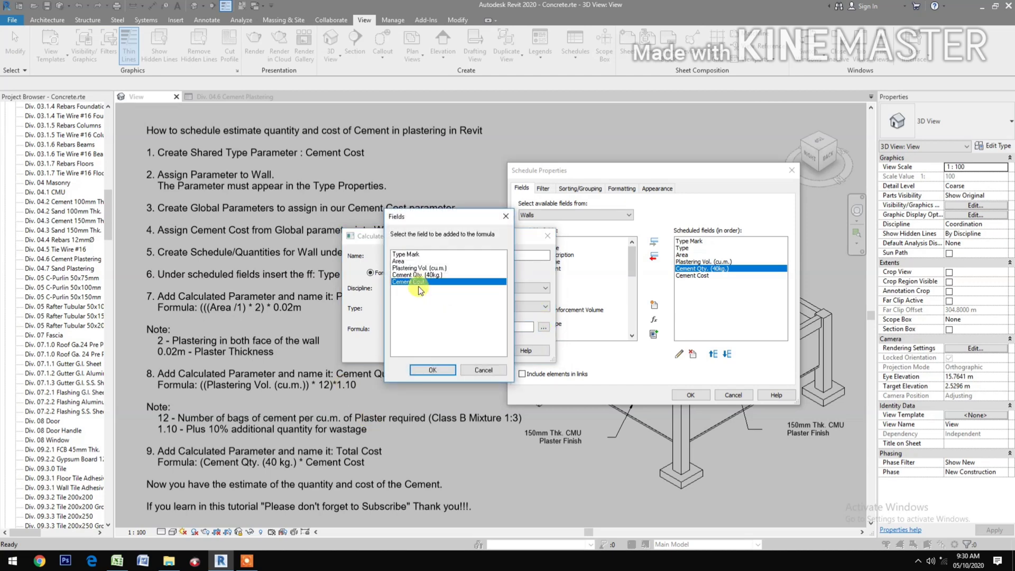
{"action": "left_click", "coordinate": [427, 373]}
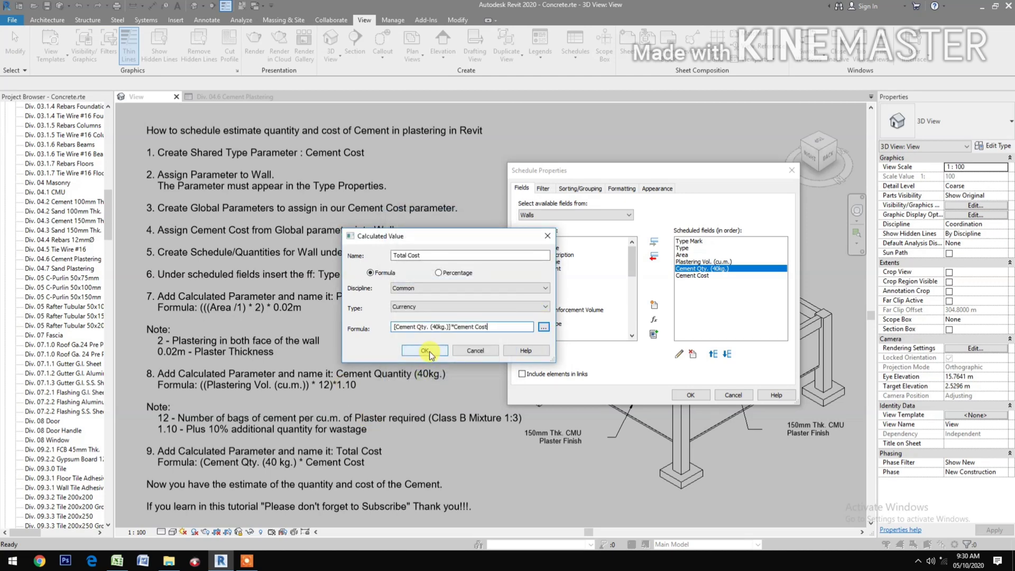
{"action": "left_click", "coordinate": [429, 351]}
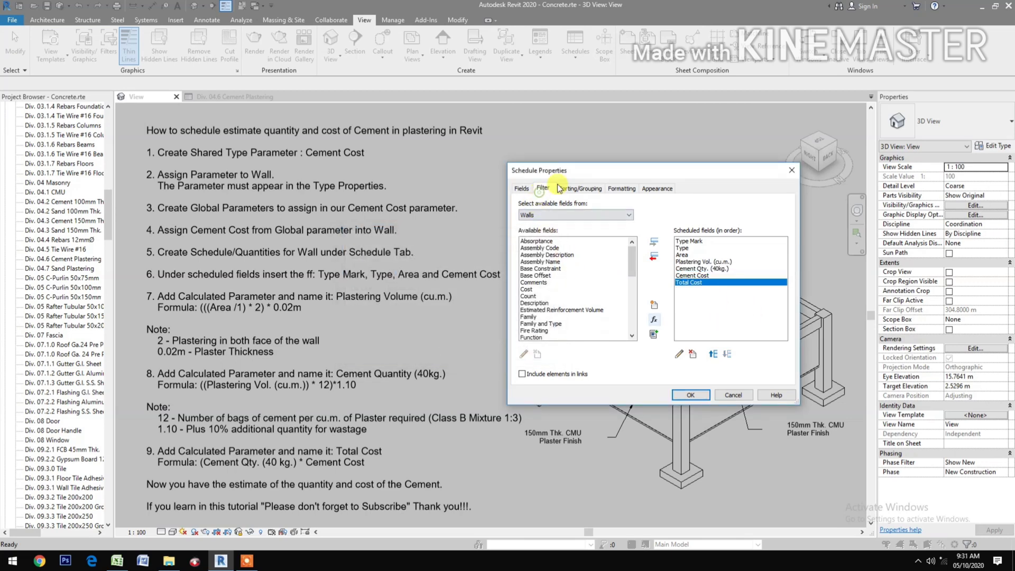
Enable grand totals for the wall schedule with title, count, and totals
{"action": "left_click", "coordinate": [576, 189]}
{"action": "left_click", "coordinate": [522, 333]}
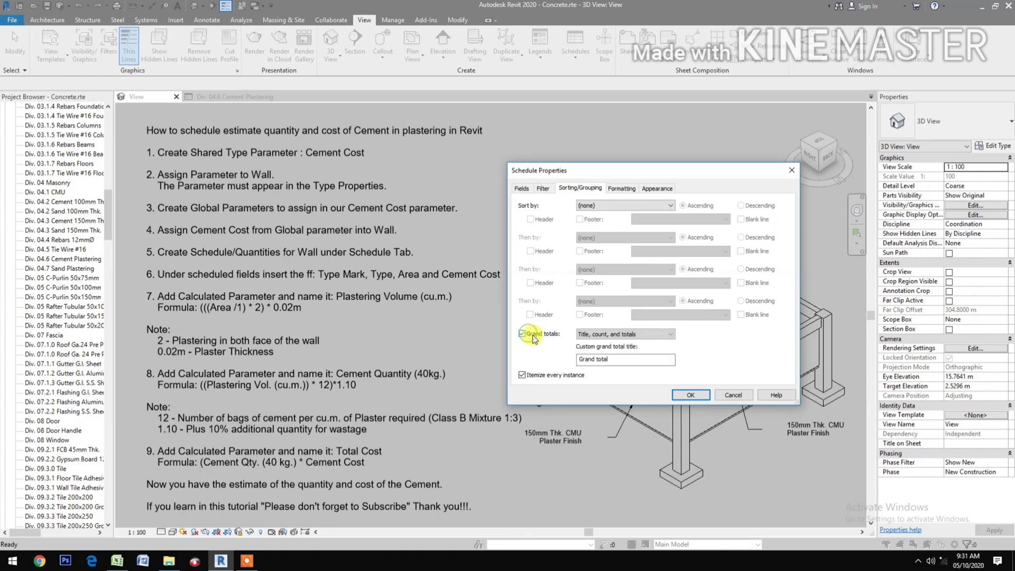
Right-align the Total Cost field and set it to calculate totals
{"action": "left_click", "coordinate": [621, 189]}
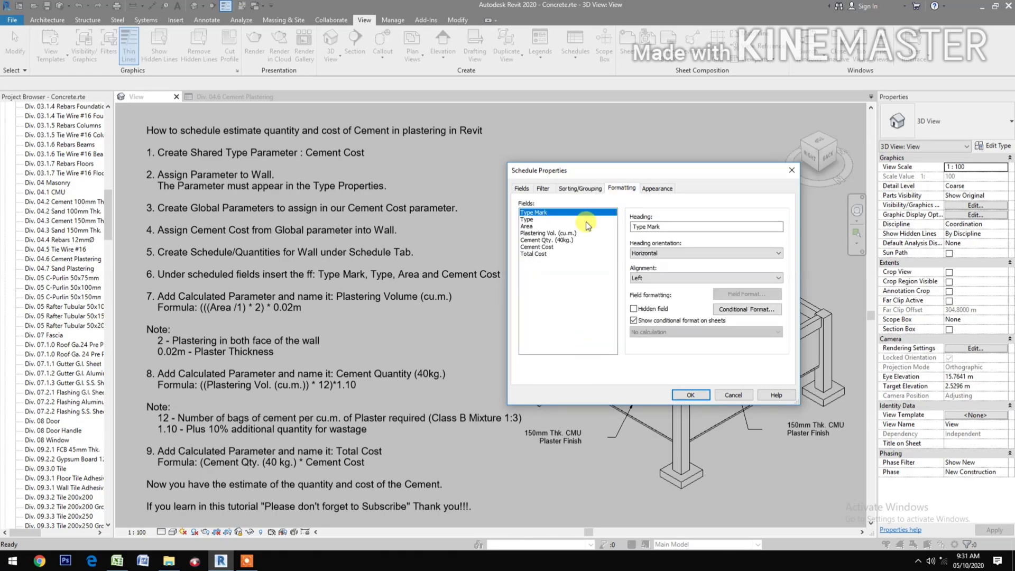
{"action": "left_click", "coordinate": [537, 253]}
{"action": "left_click", "coordinate": [665, 278]}
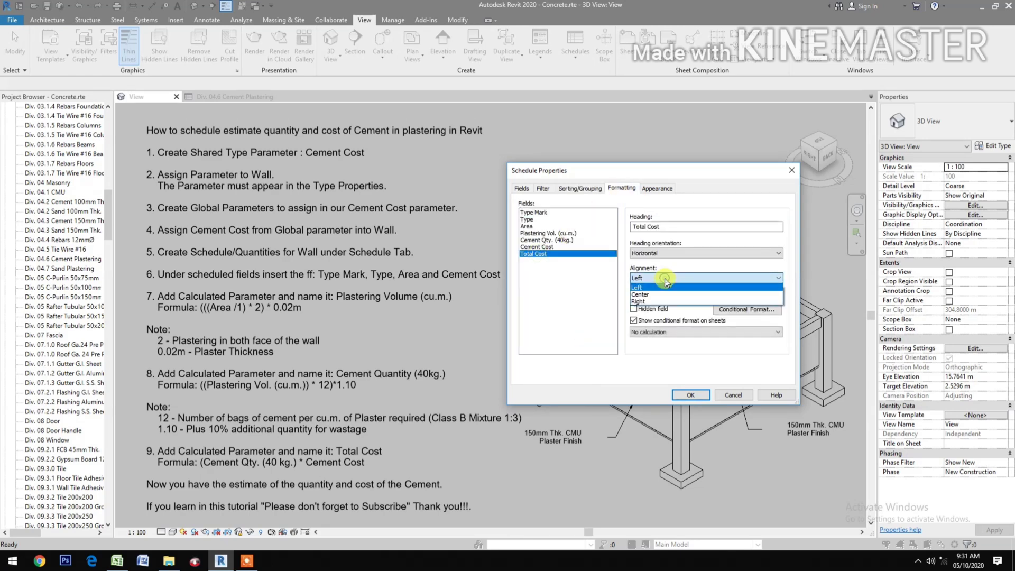
{"action": "left_click", "coordinate": [665, 301]}
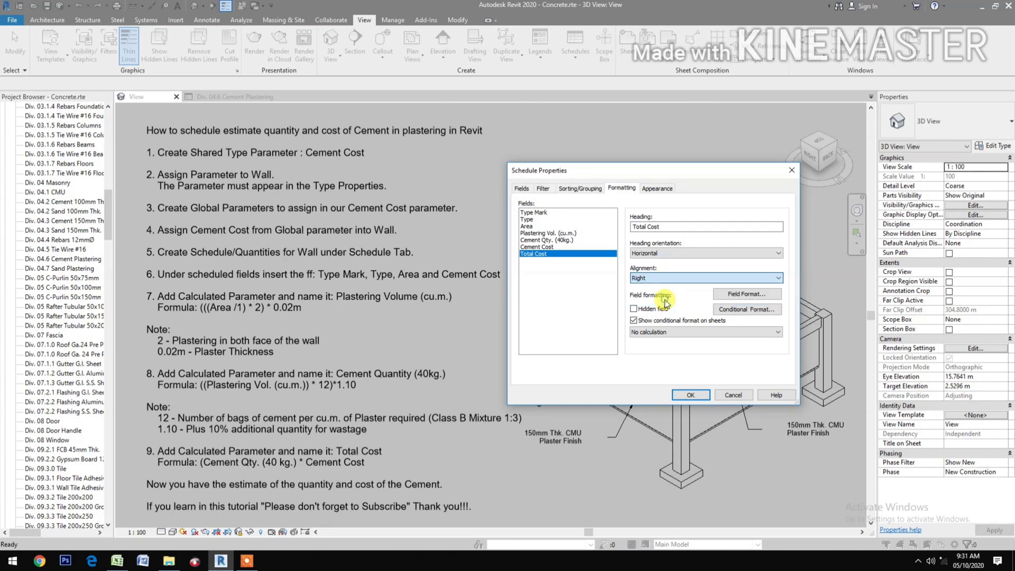
{"action": "left_click", "coordinate": [746, 294]}
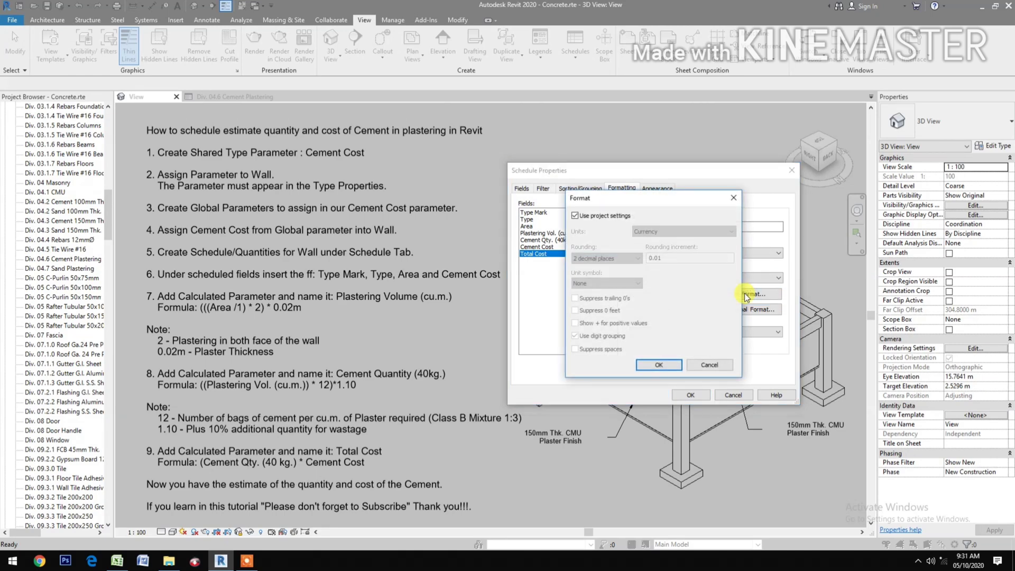
{"action": "left_click", "coordinate": [656, 366]}
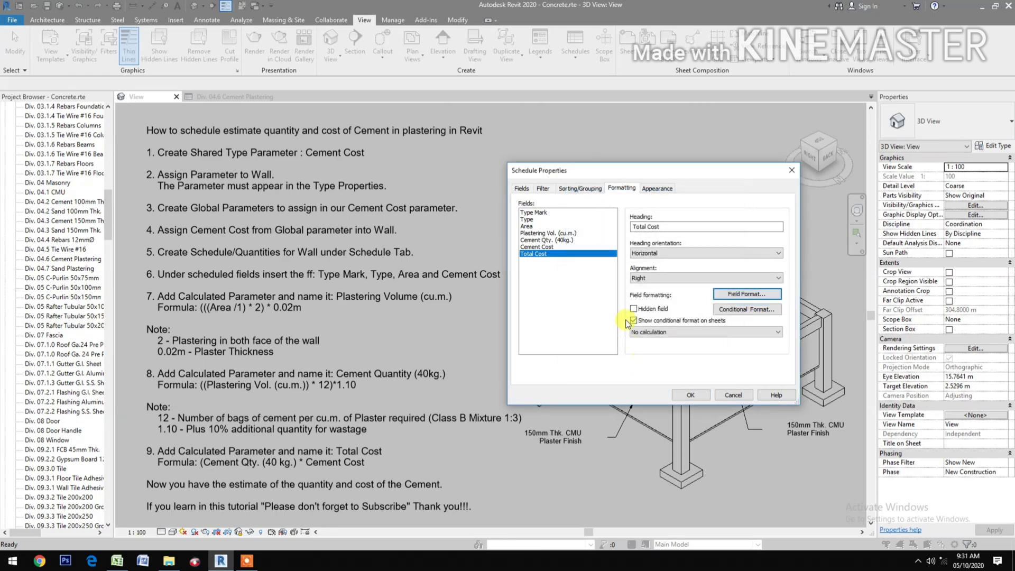
{"action": "left_click", "coordinate": [650, 333]}
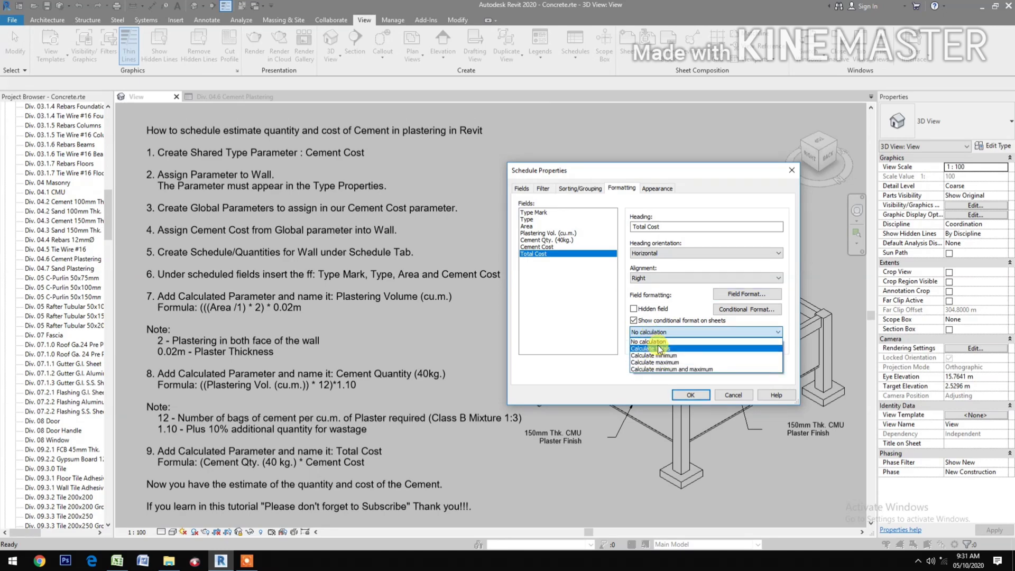
{"action": "left_click", "coordinate": [658, 349]}
Right-align the Cement Cost field and accept its field format
{"action": "key", "text": "Up"}
{"action": "key", "text": "Up"}
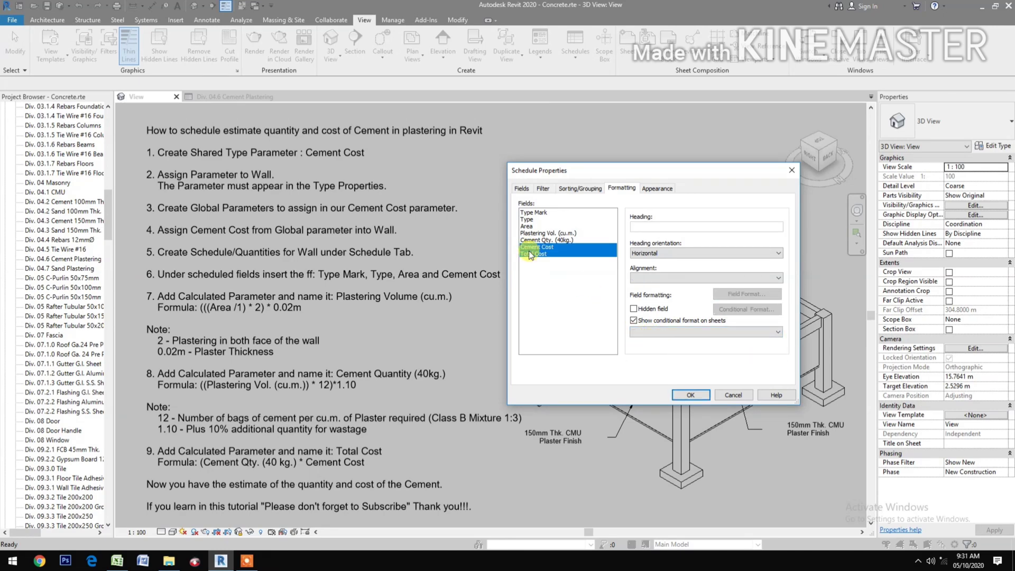
{"action": "left_click", "coordinate": [545, 247]}
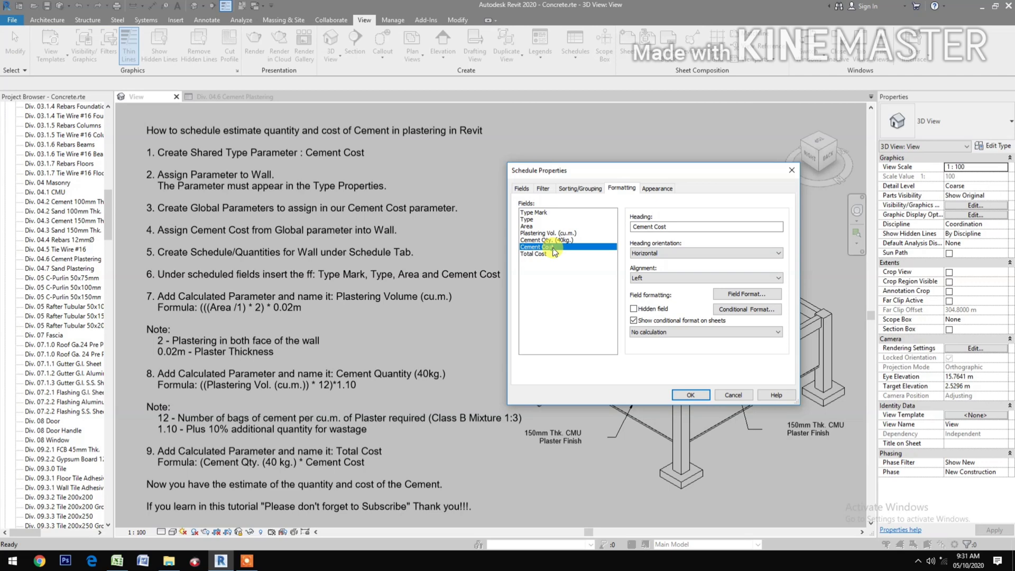
{"action": "left_click", "coordinate": [700, 278]}
{"action": "left_click", "coordinate": [682, 296]}
{"action": "left_click", "coordinate": [681, 280]}
{"action": "left_click", "coordinate": [677, 300]}
{"action": "left_click", "coordinate": [725, 294]}
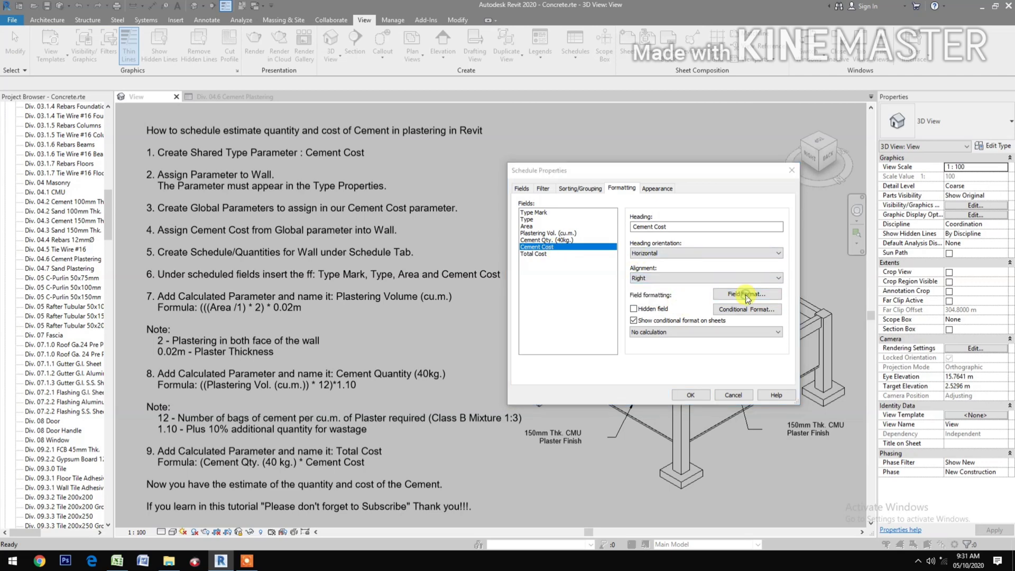
{"action": "left_click", "coordinate": [660, 364]}
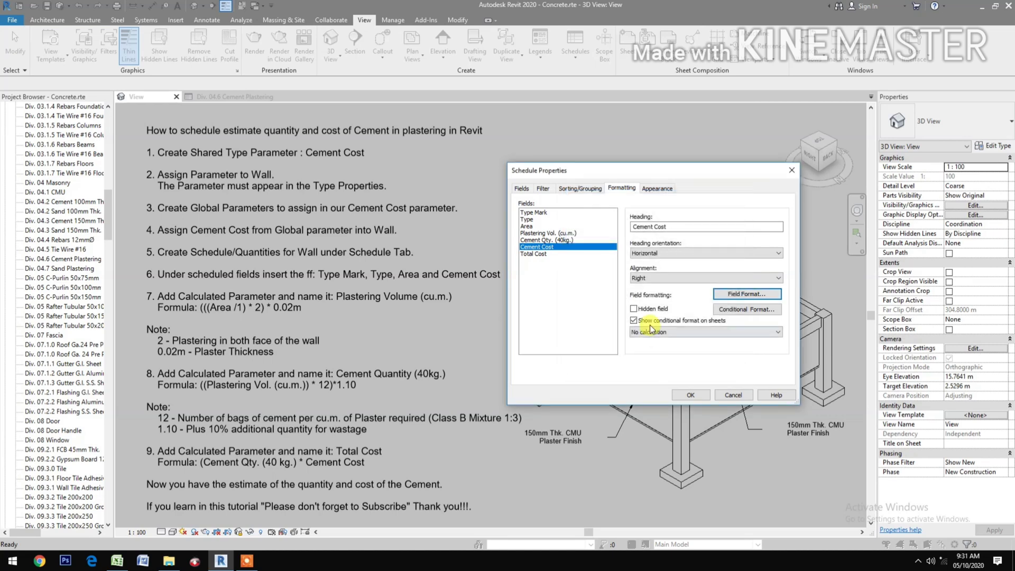
Right-align the Cement Qty. (40kg.) field in the wall schedule's formatting
{"action": "left_click", "coordinate": [550, 240]}
{"action": "left_click", "coordinate": [646, 279]}
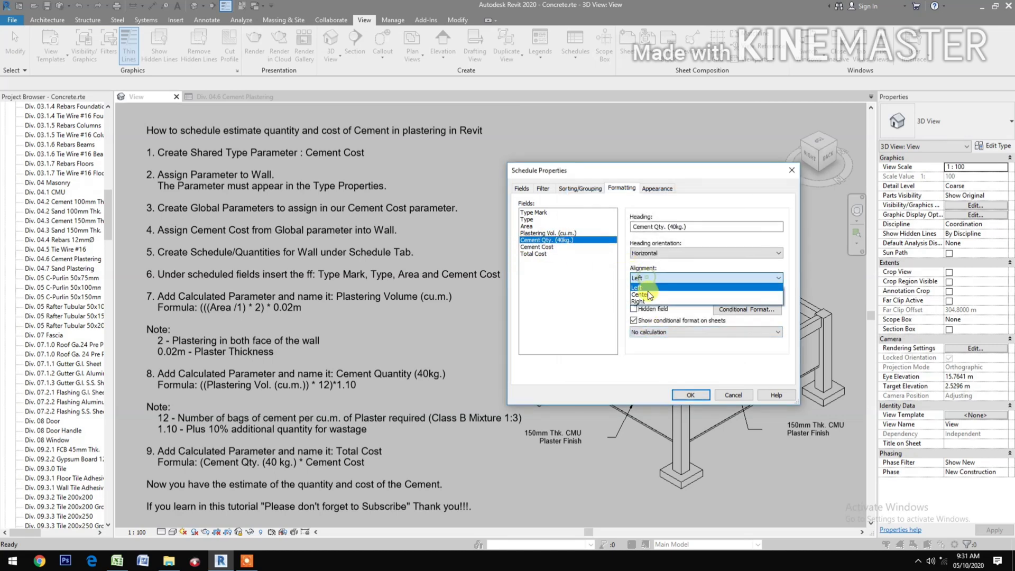
{"action": "left_click", "coordinate": [641, 302]}
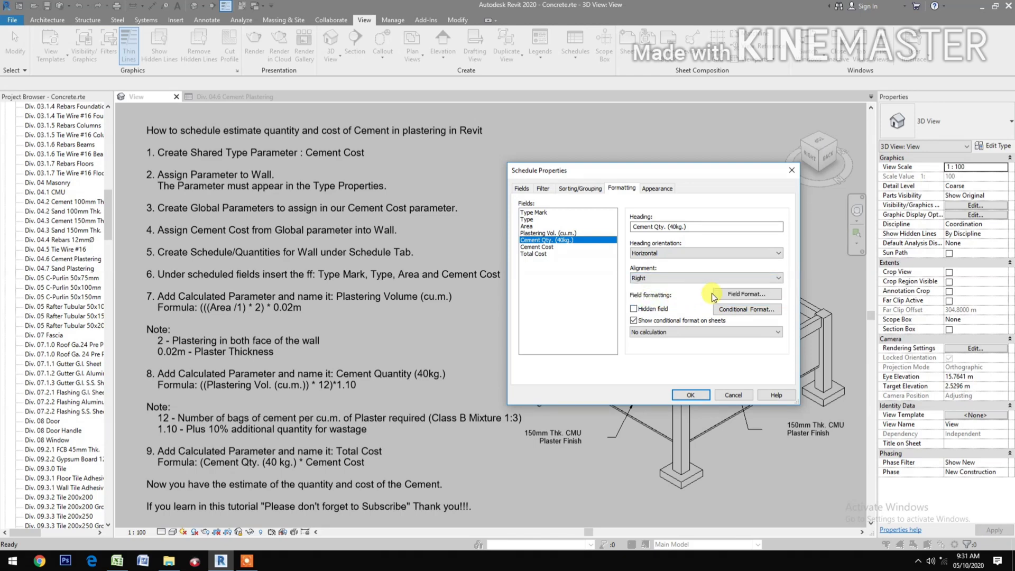
Format Cement Qty. (40kg.) in Fixed units with 2 decimal places and digit grouping, and set it to calculate totals
{"action": "left_click", "coordinate": [722, 294]}
{"action": "left_click", "coordinate": [575, 215]}
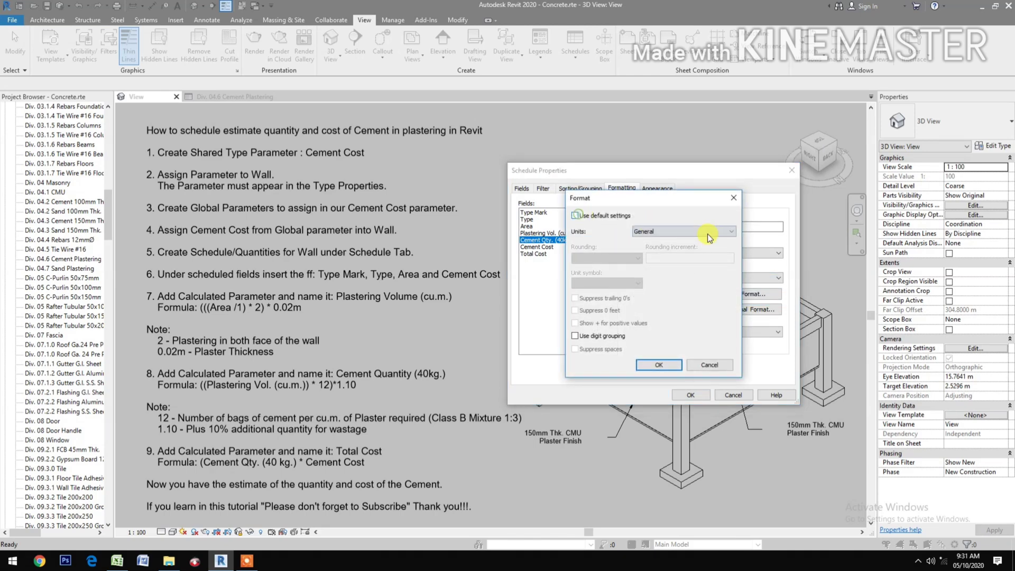
{"action": "left_click", "coordinate": [704, 231]}
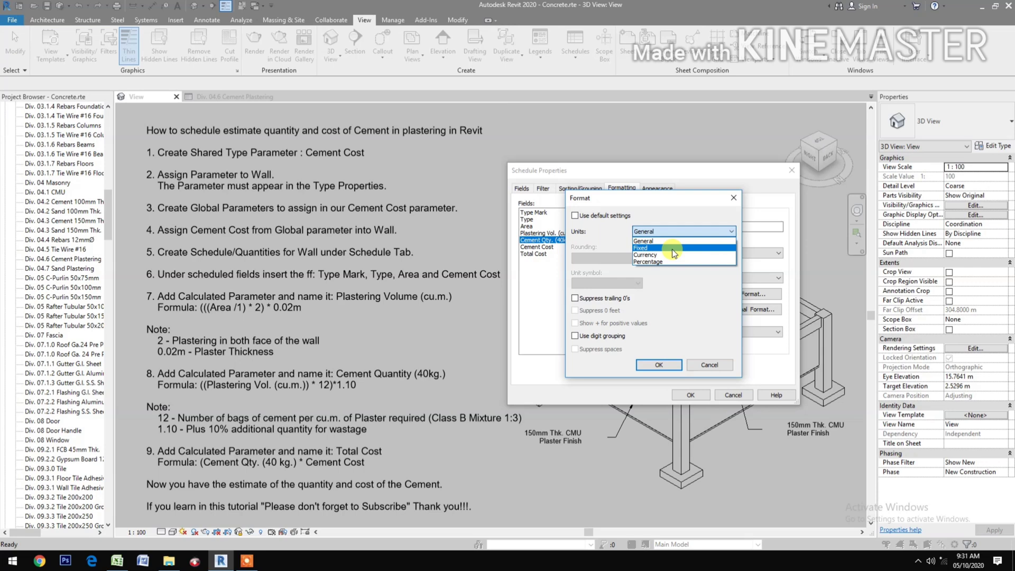
{"action": "left_click", "coordinate": [672, 249]}
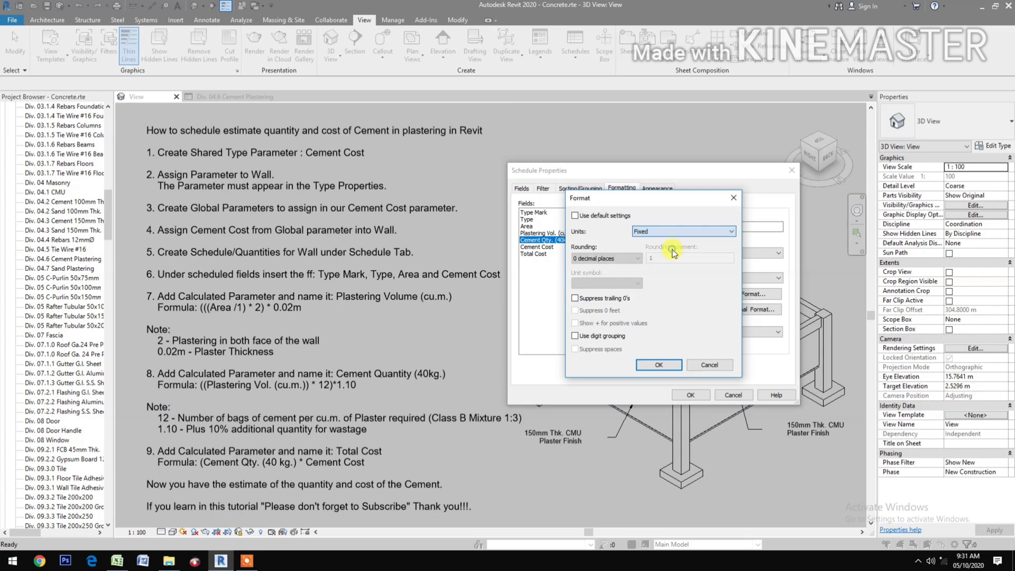
{"action": "left_click", "coordinate": [606, 259]}
{"action": "left_click", "coordinate": [592, 302]}
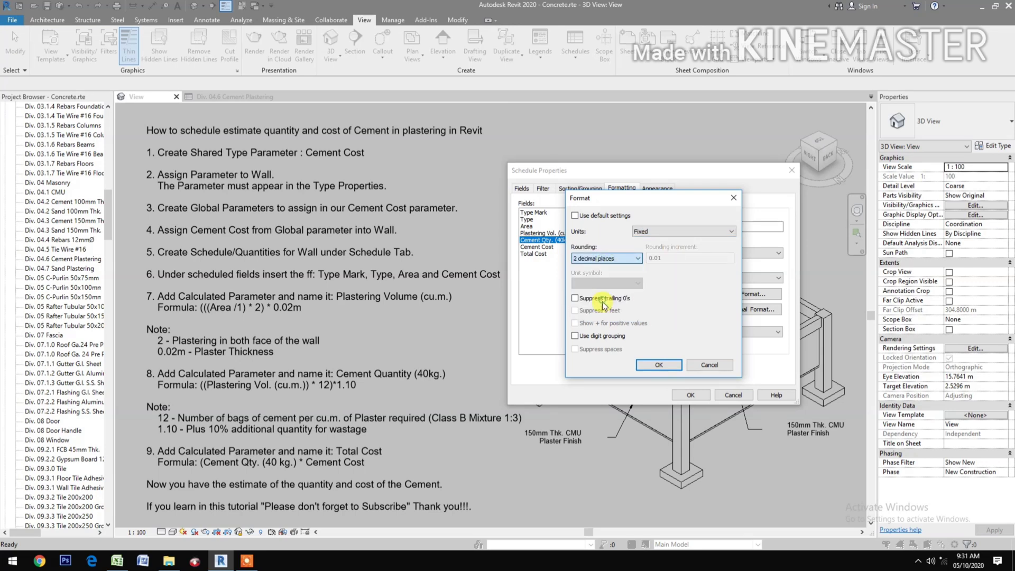
{"action": "left_click", "coordinate": [575, 336]}
{"action": "left_click", "coordinate": [654, 365]}
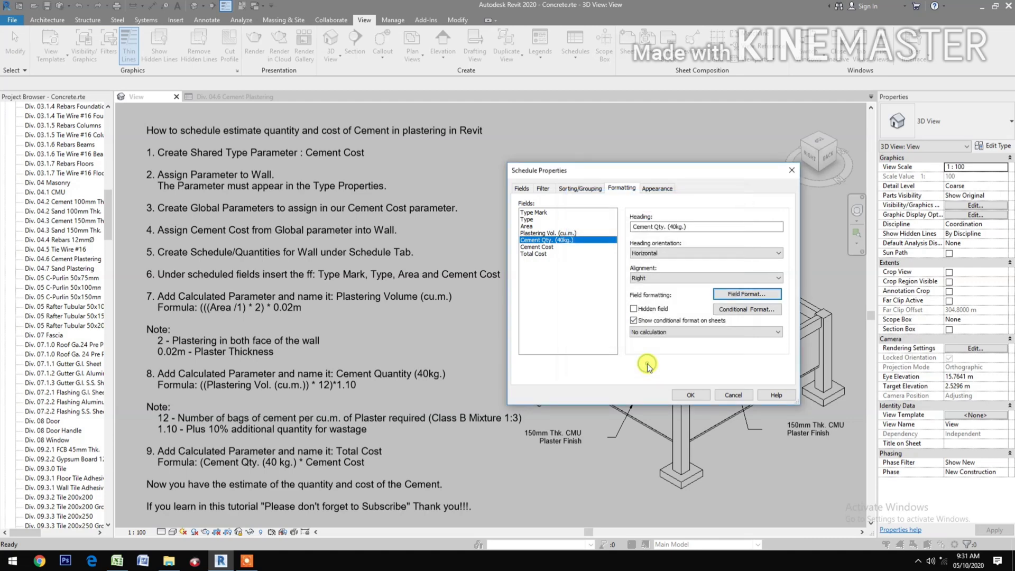
{"action": "left_click", "coordinate": [660, 332]}
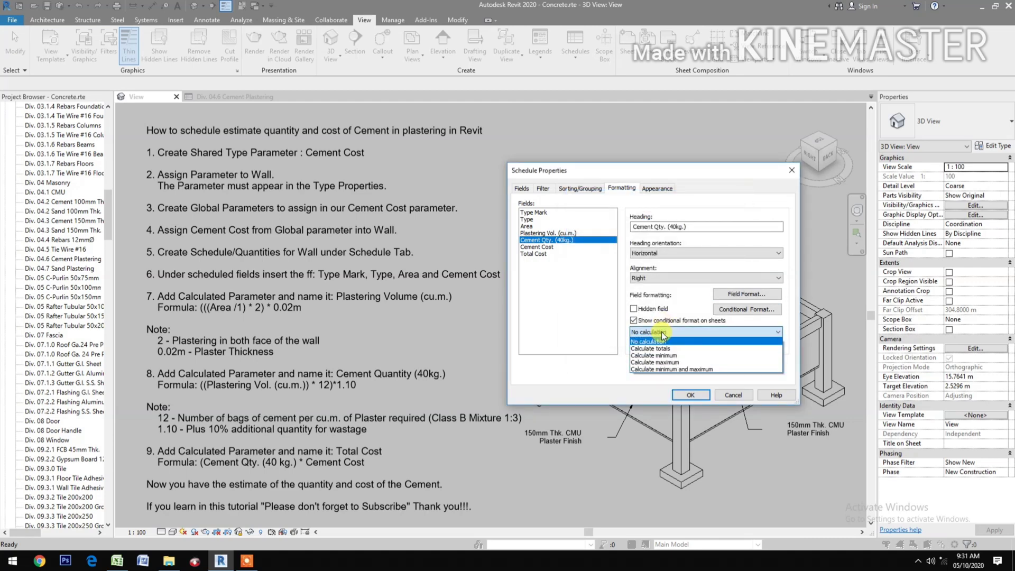
{"action": "left_click", "coordinate": [656, 349]}
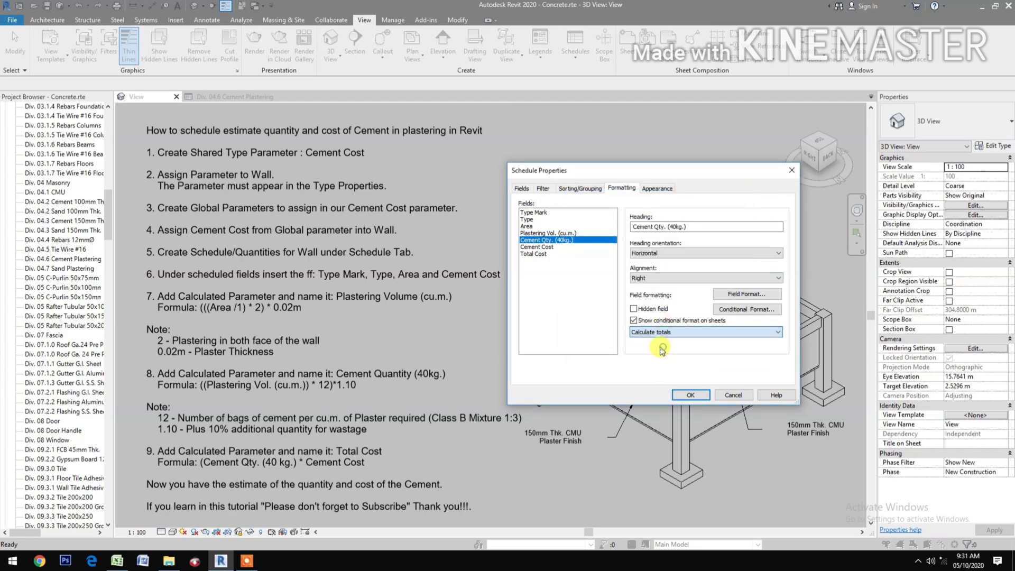
Right-align the Plastering Vol. (cu.m.) field in the wall schedule's formatting
{"action": "left_click", "coordinate": [547, 233]}
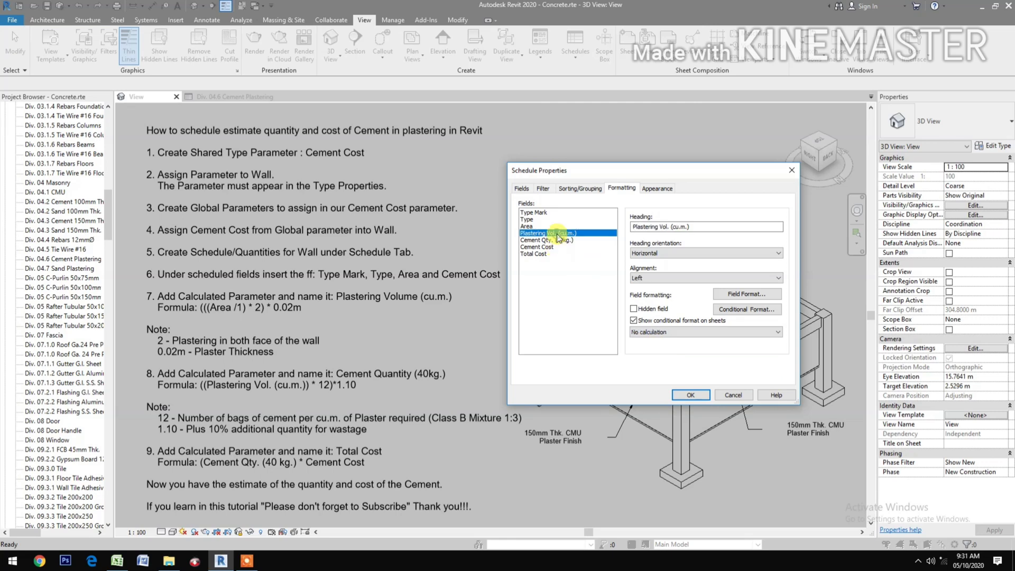
{"action": "left_click", "coordinate": [668, 278]}
{"action": "left_click", "coordinate": [677, 290]}
Format Plastering Vol. (cu.m.) in Fixed units with 2 decimal places and digit grouping, and set it to calculate totals
{"action": "left_click", "coordinate": [738, 294]}
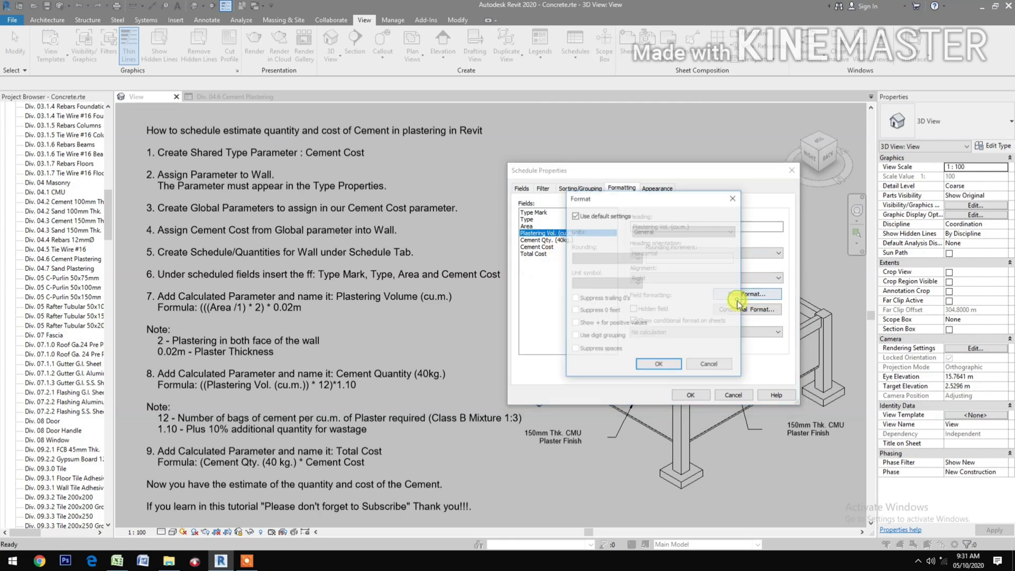
{"action": "left_click", "coordinate": [575, 216]}
{"action": "left_click", "coordinate": [656, 231]}
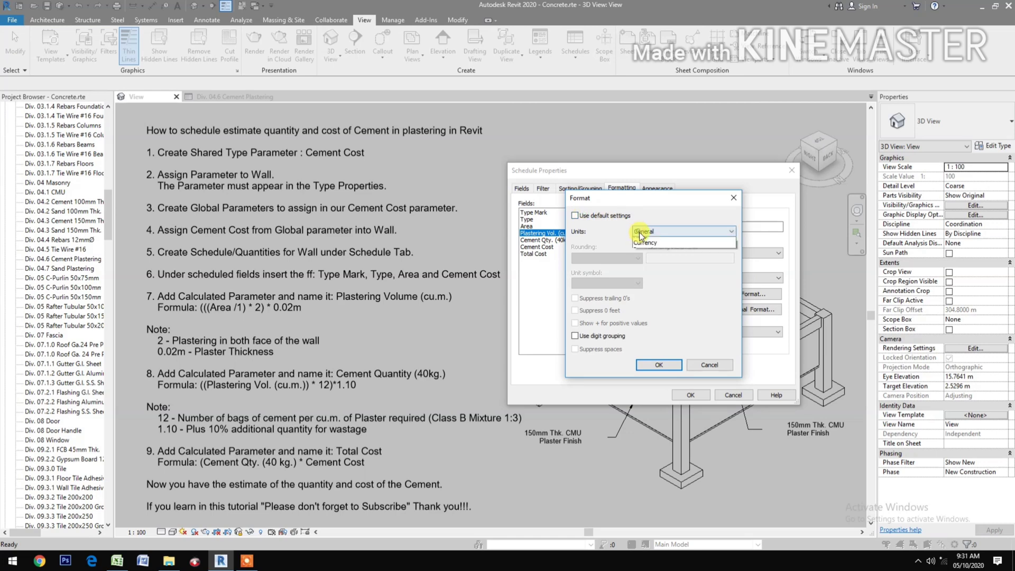
{"action": "left_click", "coordinate": [643, 247]}
{"action": "left_click", "coordinate": [609, 258]}
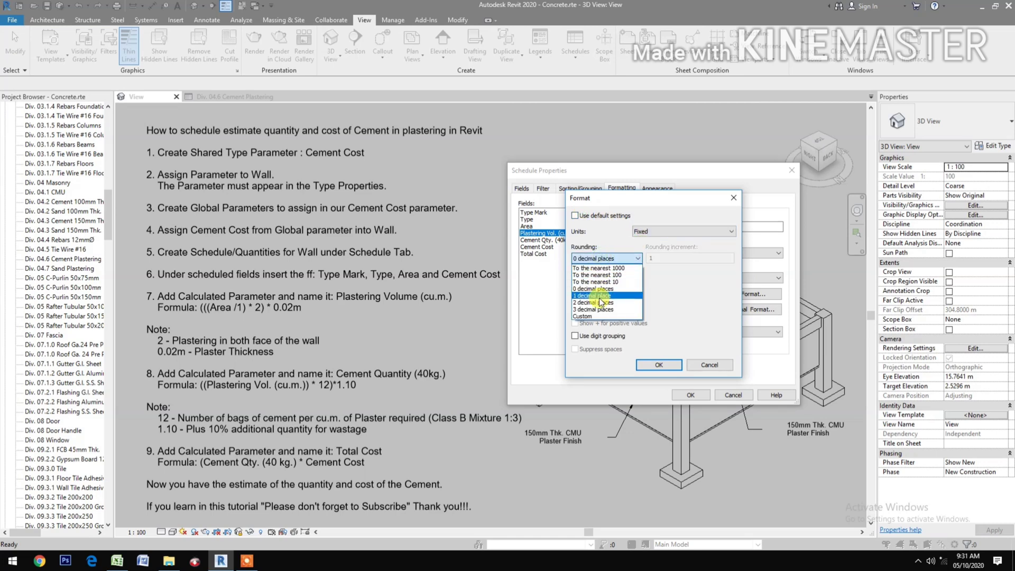
{"action": "left_click", "coordinate": [600, 303]}
{"action": "left_click", "coordinate": [576, 336]}
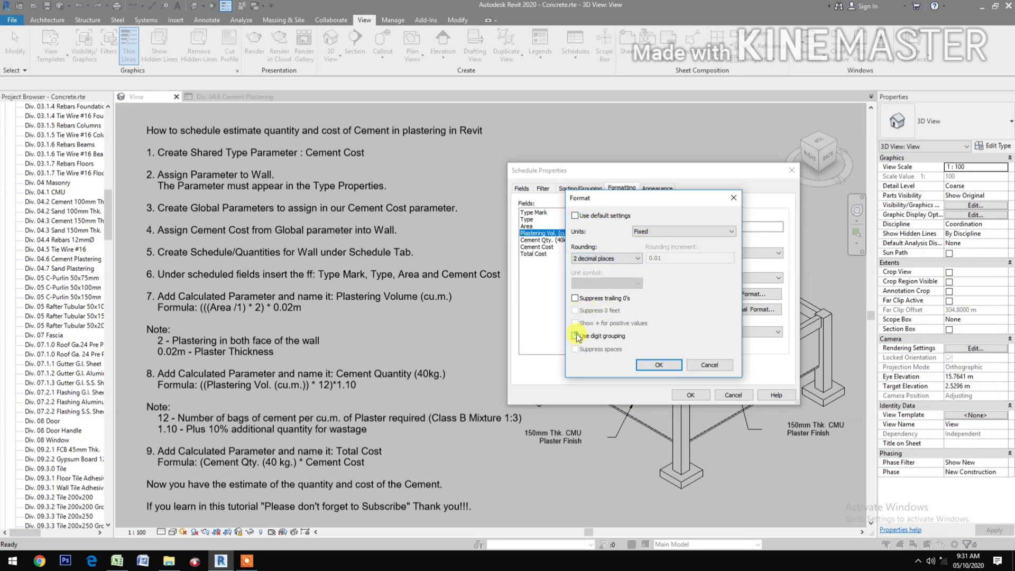
{"action": "left_click", "coordinate": [659, 364]}
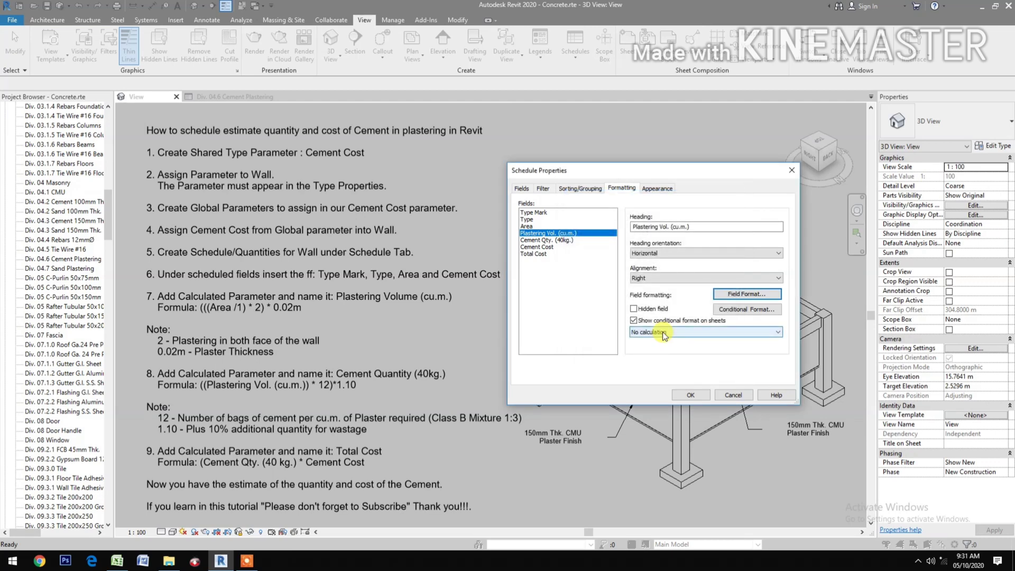
{"action": "left_click", "coordinate": [663, 332]}
{"action": "left_click", "coordinate": [666, 349]}
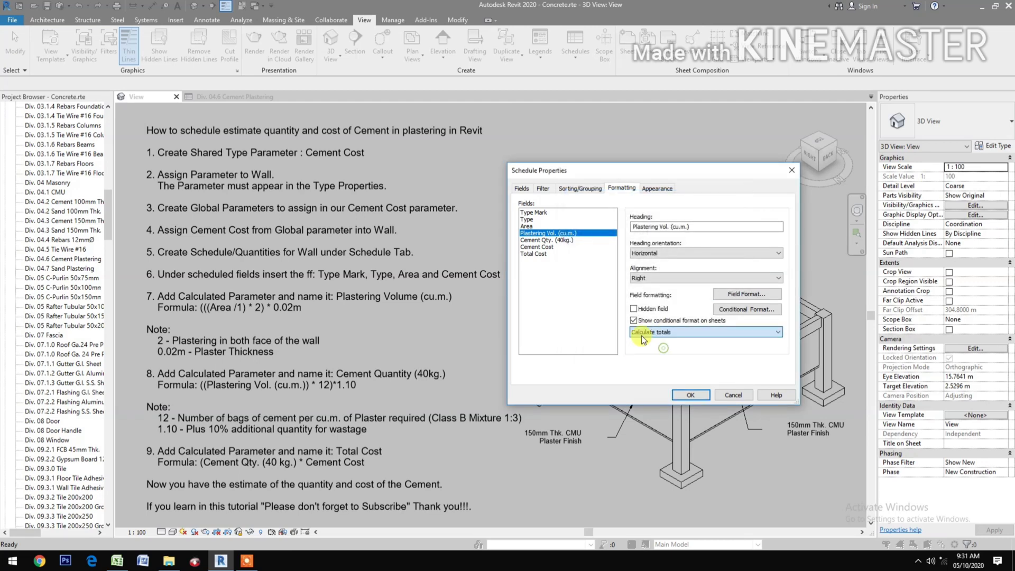
Right-align the Area field in the wall schedule's formatting
{"action": "left_click", "coordinate": [550, 227]}
{"action": "left_click", "coordinate": [662, 277]}
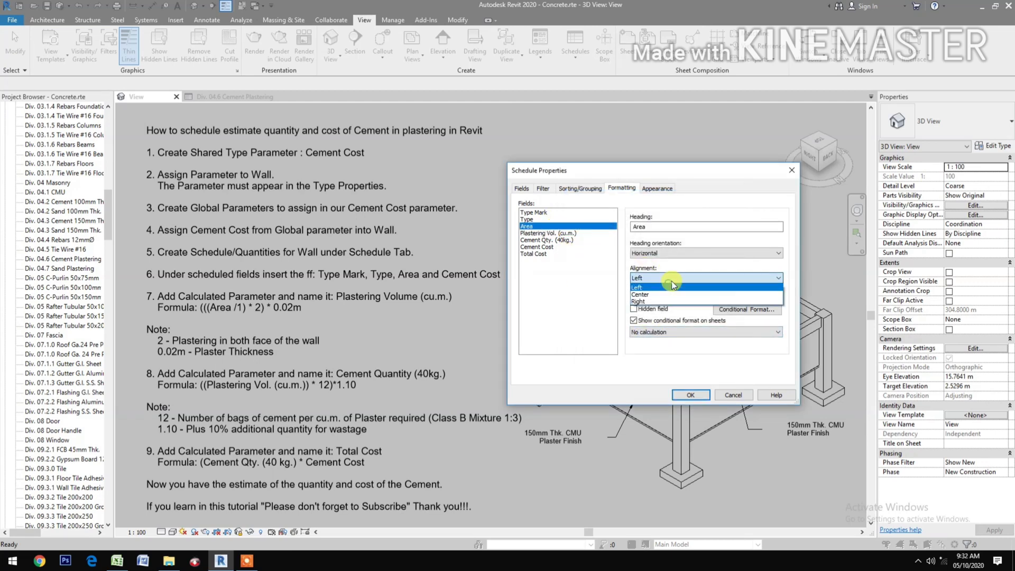
{"action": "left_click", "coordinate": [664, 299]}
Override the Area field's project format with 2 decimal places and digit grouping, and set it to calculate totals
{"action": "left_click", "coordinate": [728, 293]}
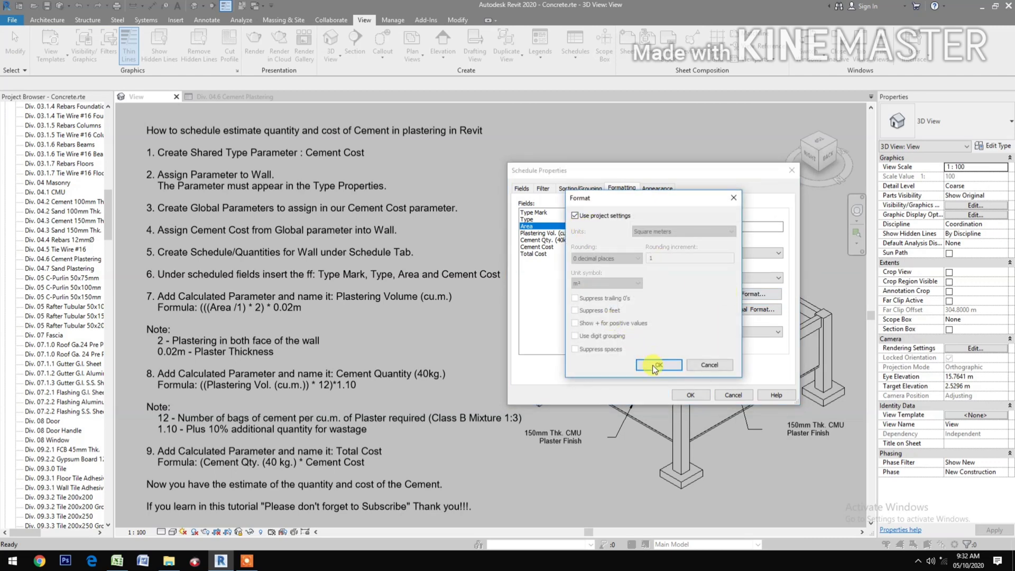
{"action": "left_click", "coordinate": [575, 216]}
{"action": "left_click", "coordinate": [609, 258]}
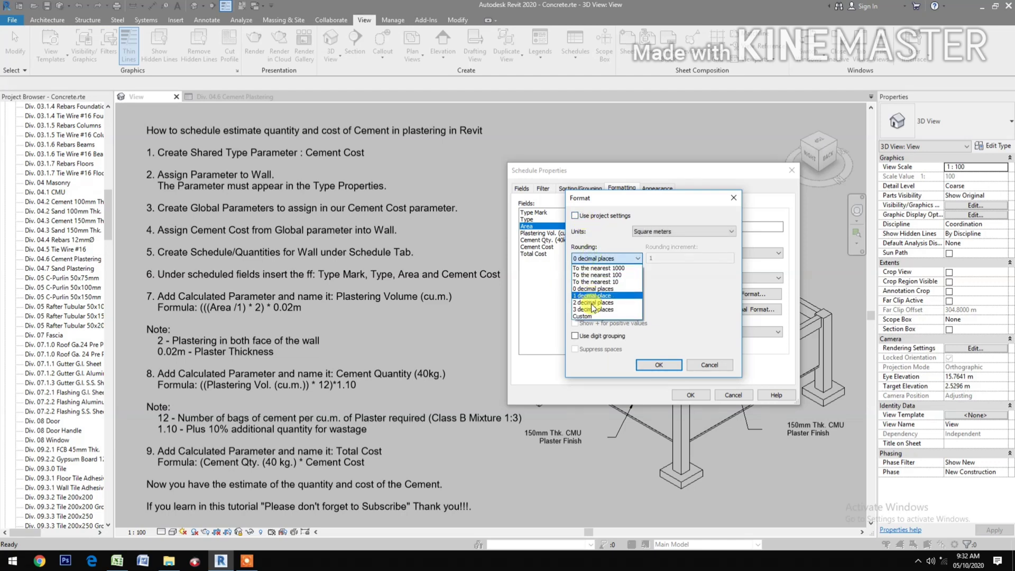
{"action": "left_click", "coordinate": [593, 304]}
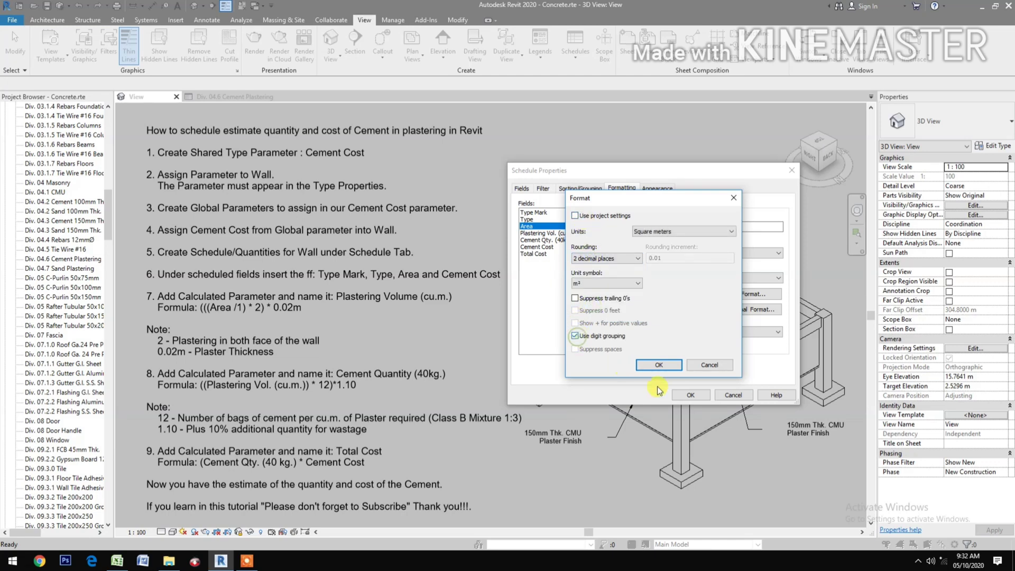
{"action": "left_click", "coordinate": [659, 364]}
{"action": "left_click", "coordinate": [671, 331]}
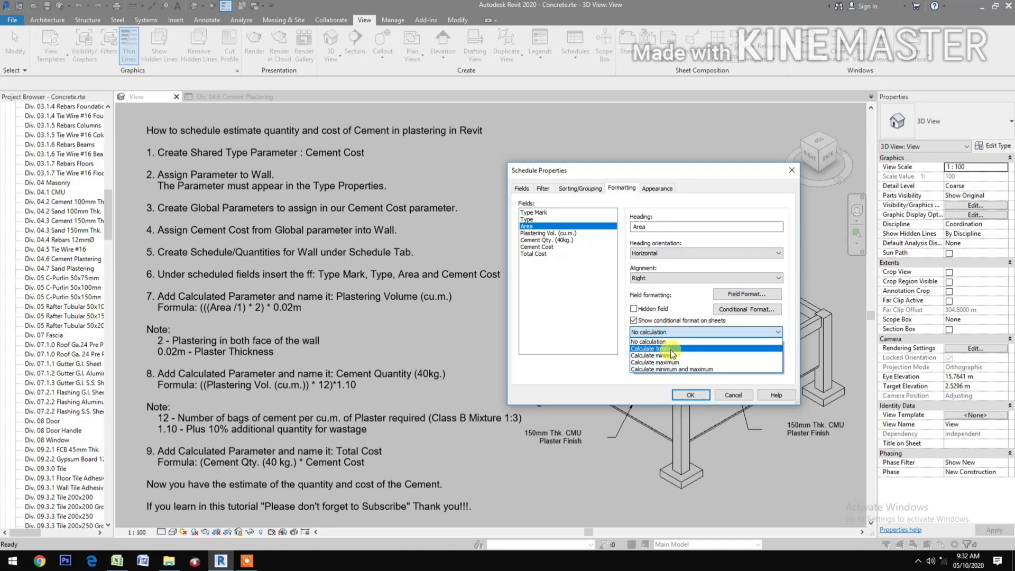
{"action": "left_click", "coordinate": [670, 349]}
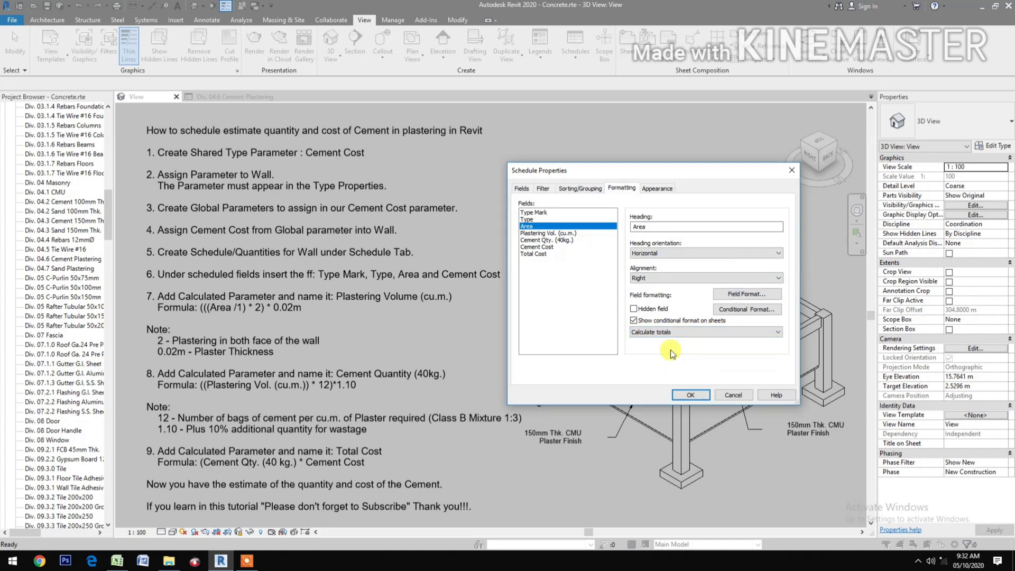
Create the wall schedule without a blank row before the data, and widen its columns to fit their contents
{"action": "left_click", "coordinate": [671, 190]}
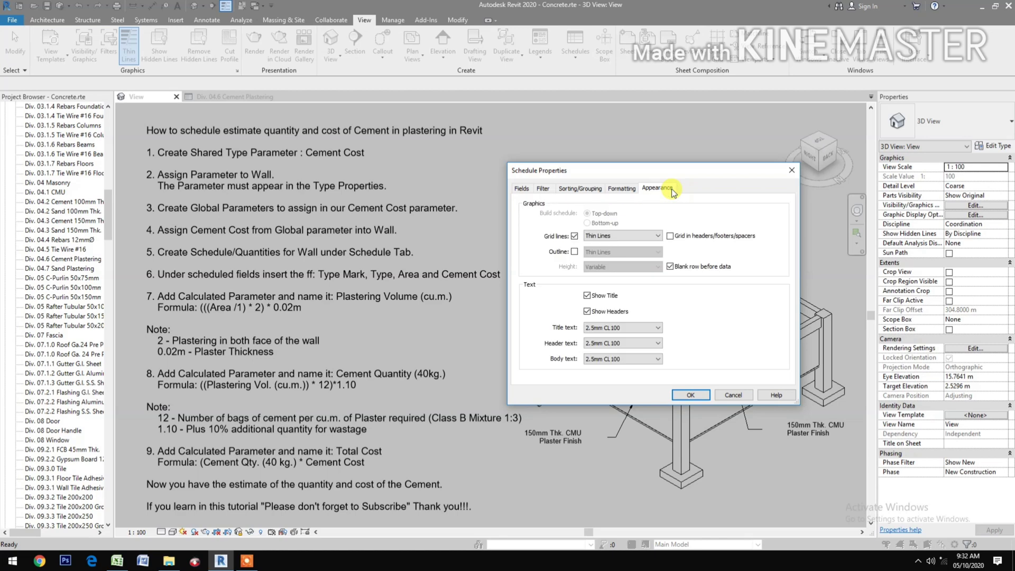
{"action": "left_click", "coordinate": [671, 268]}
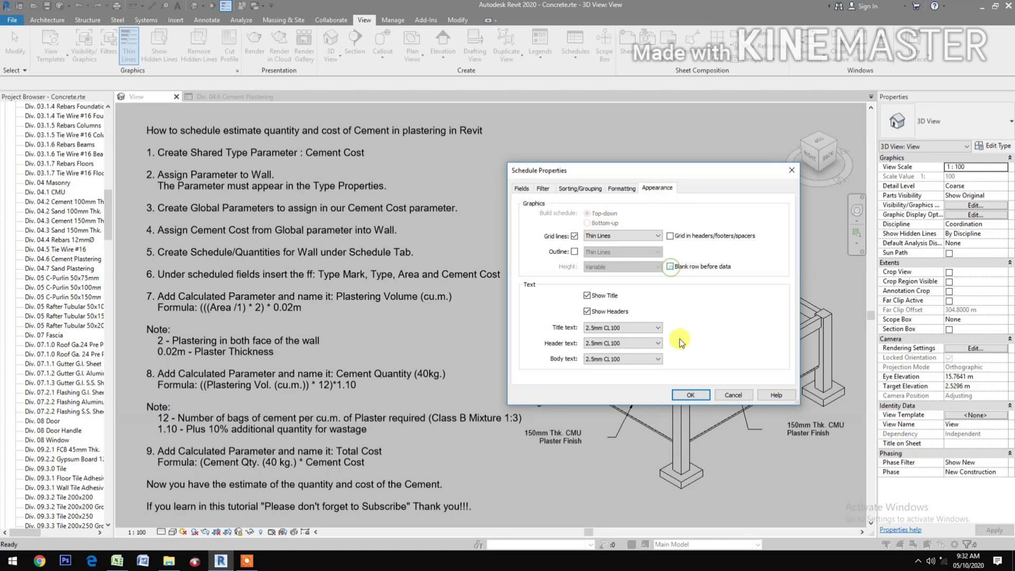
{"action": "left_click", "coordinate": [690, 396]}
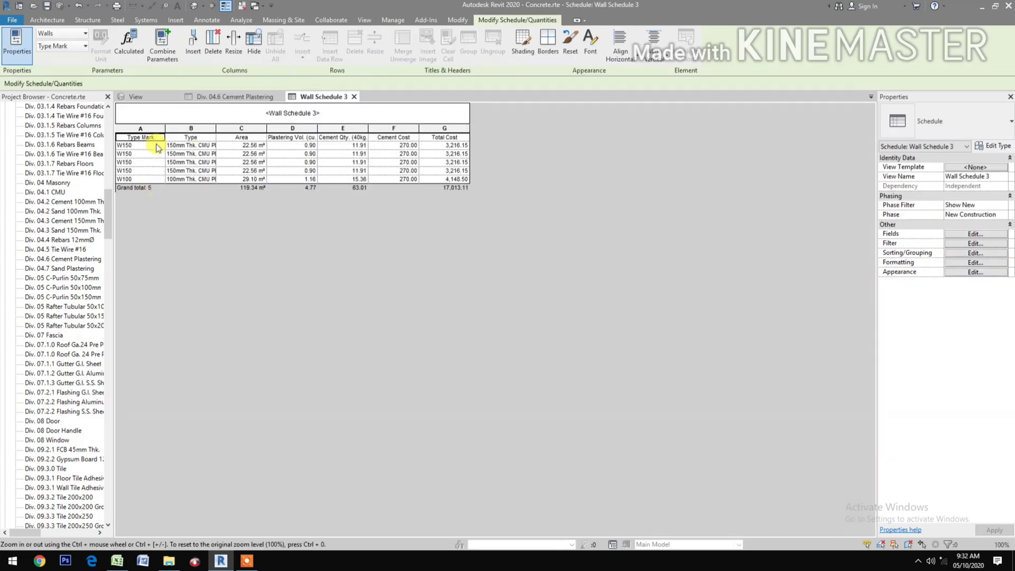
{"action": "left_click_drag", "start_coordinate": [165, 124], "coordinate": [499, 129]}
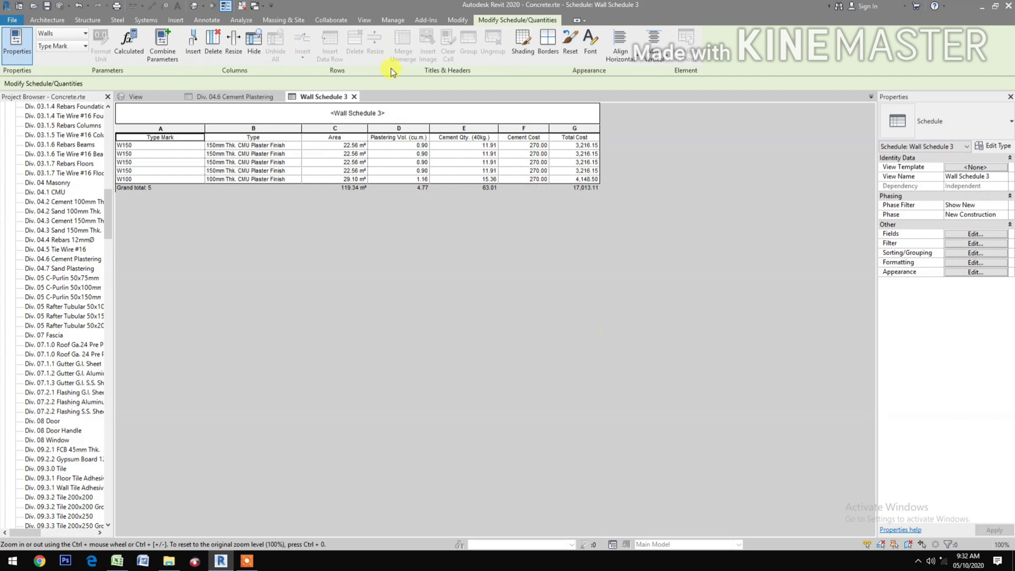
Set the Cement Cost global parameter to 275 and apply it to the project
{"action": "left_click", "coordinate": [393, 20]}
{"action": "left_click", "coordinate": [225, 45]}
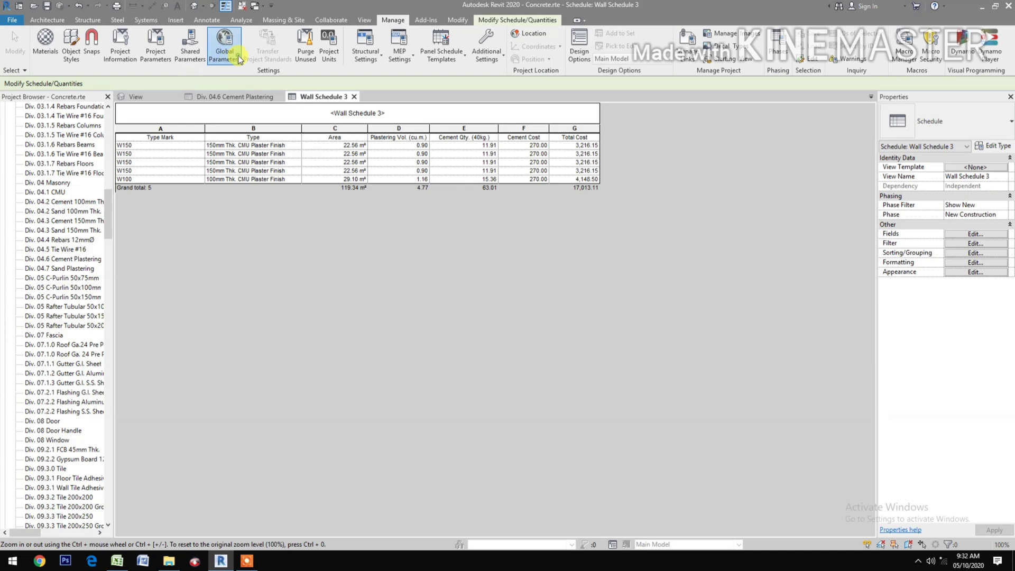
{"action": "left_click", "coordinate": [566, 192]}
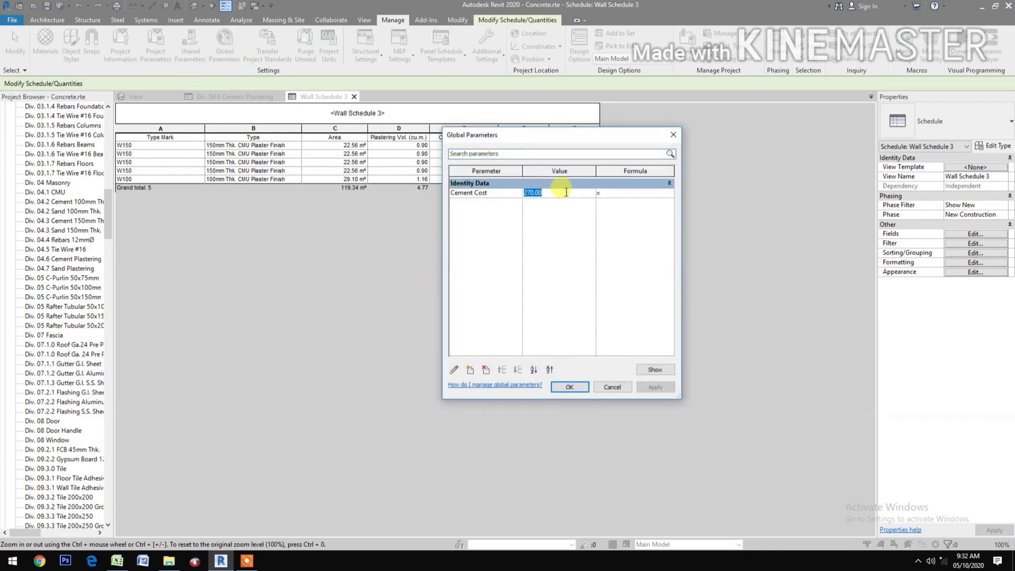
{"action": "type", "text": "275"}
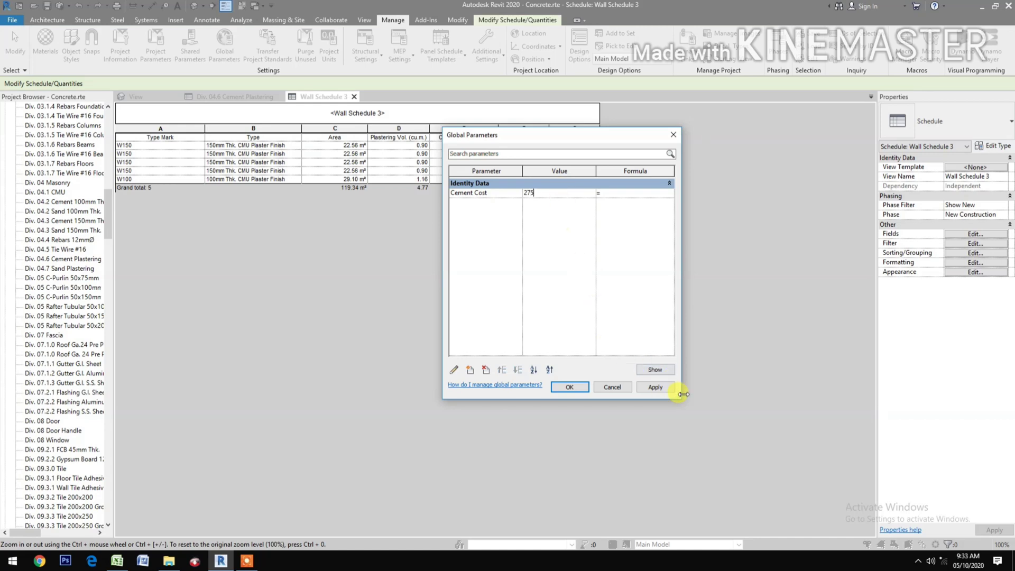
{"action": "left_click", "coordinate": [656, 387]}
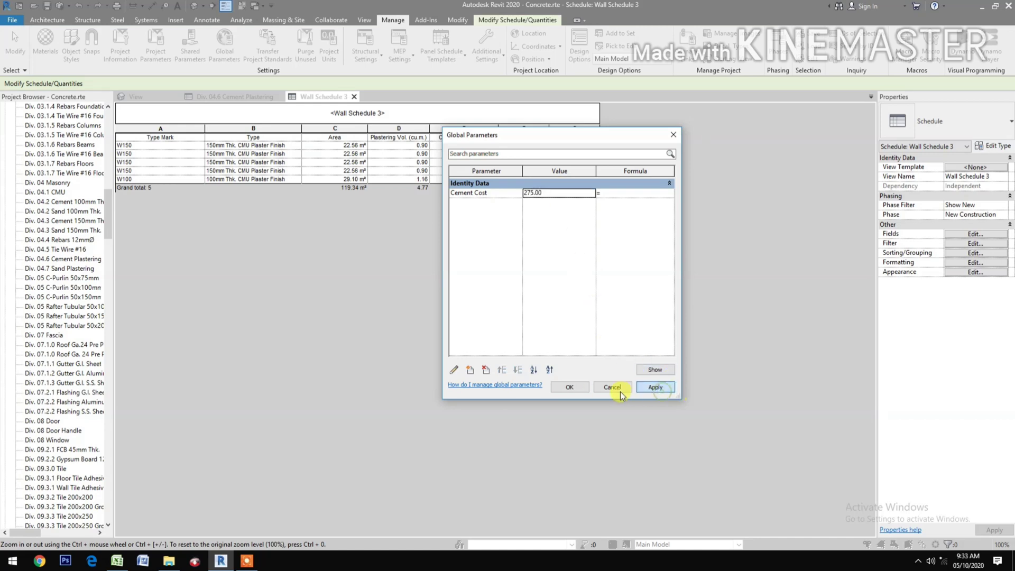
{"action": "left_click", "coordinate": [569, 387]}
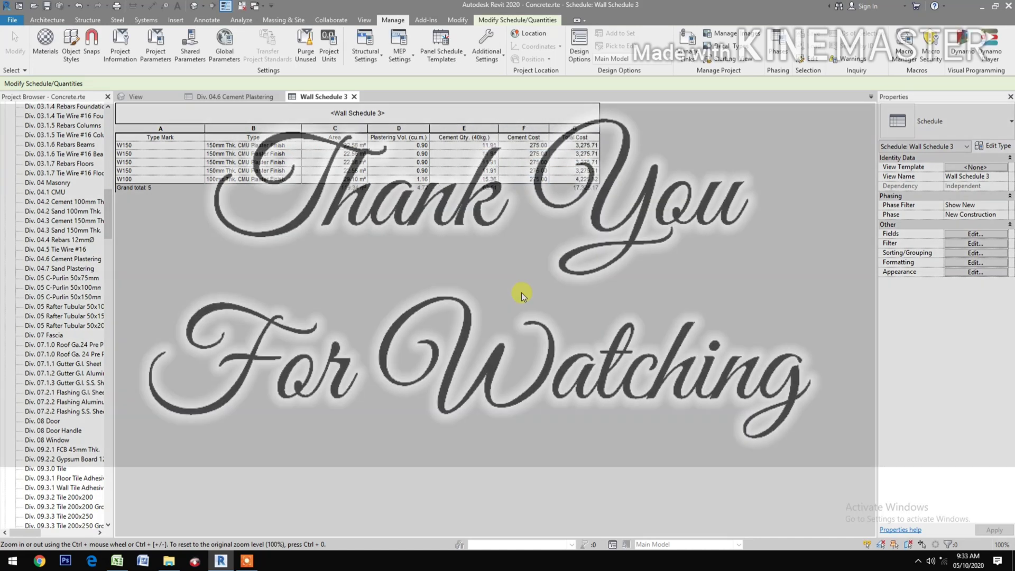